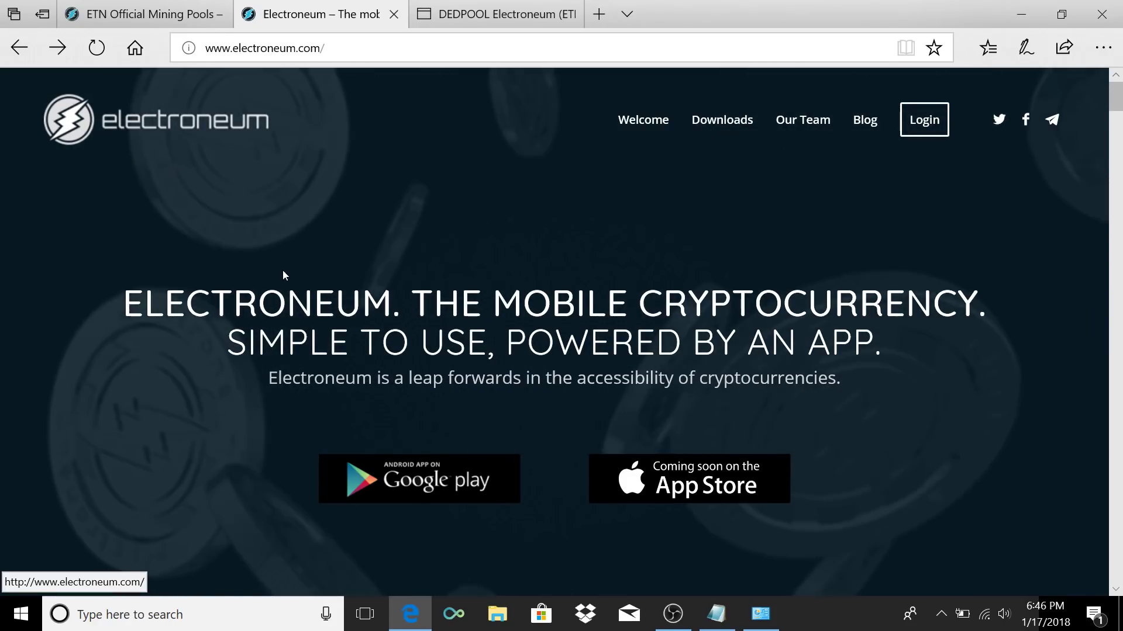
Switch to the ETN Official Mining Pools article and read its 24-hour notice retiring the official pools
left_click(102, 5)
scroll(321, 296, "up", 4)
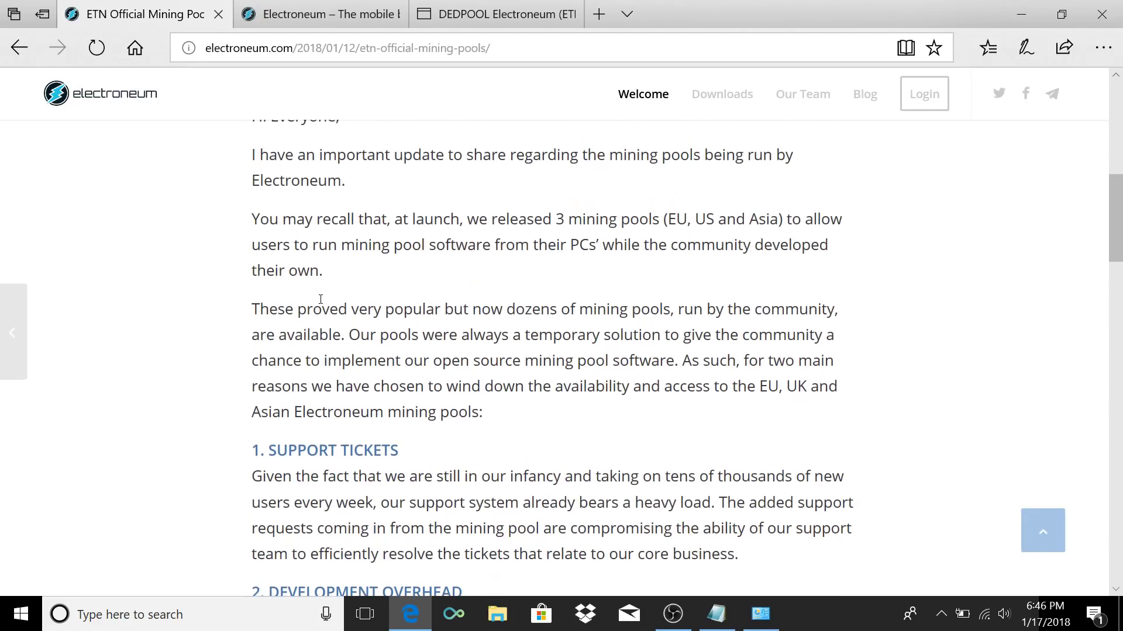
scroll(321, 299, "up", 10)
scroll(351, 298, "down", 8)
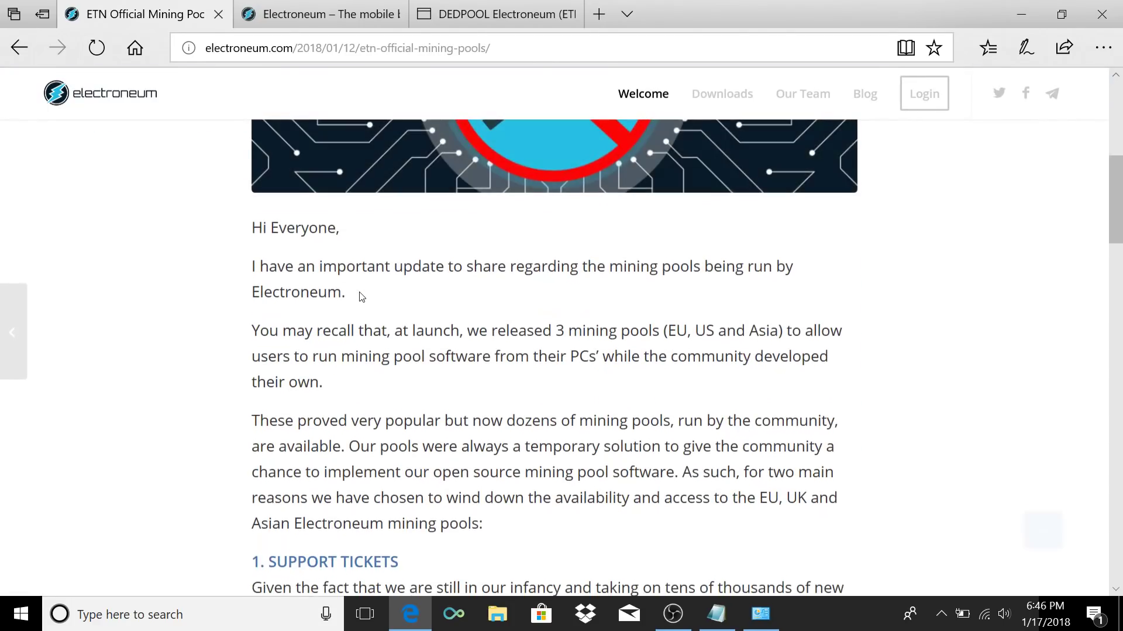
scroll(360, 296, "down", 15)
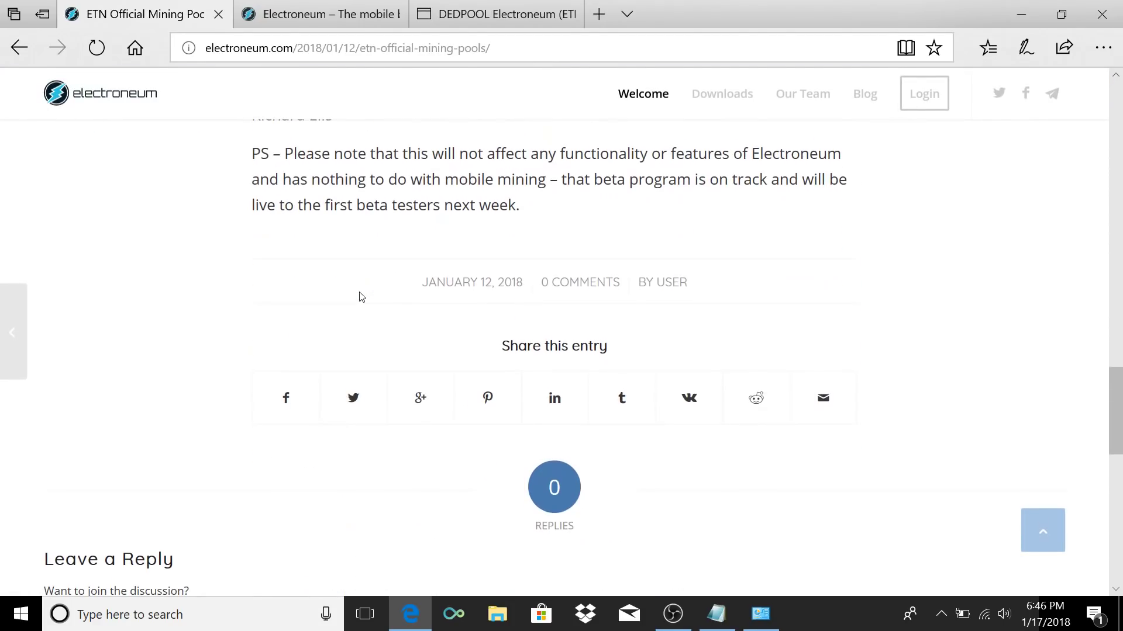
scroll(470, 294, "up", 9)
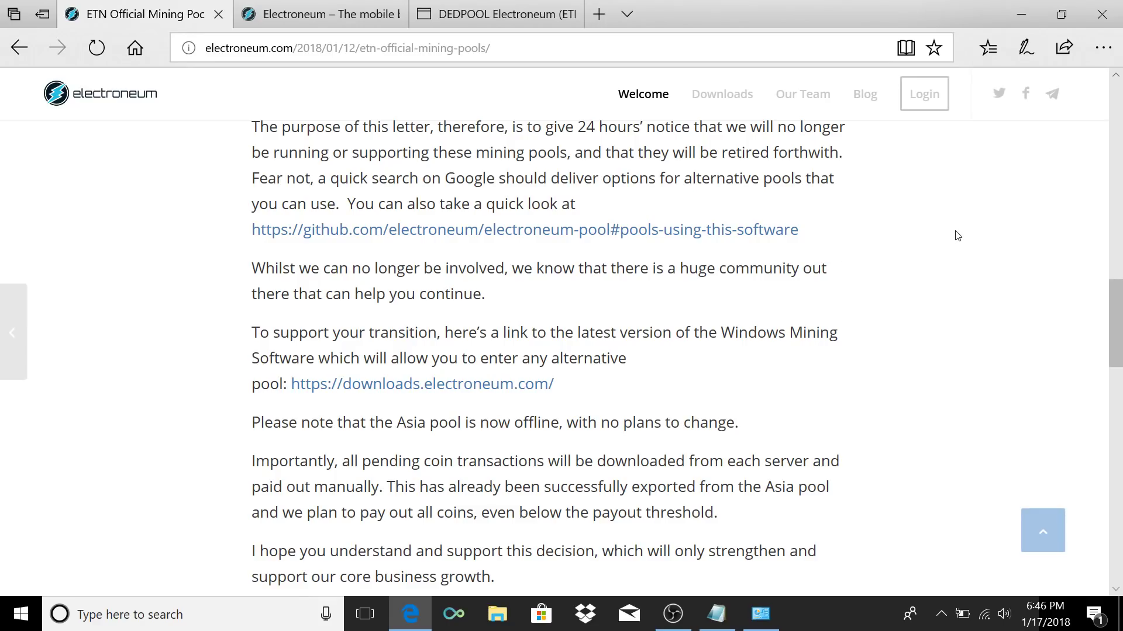
left_click_drag(1118, 330, 1118, 185)
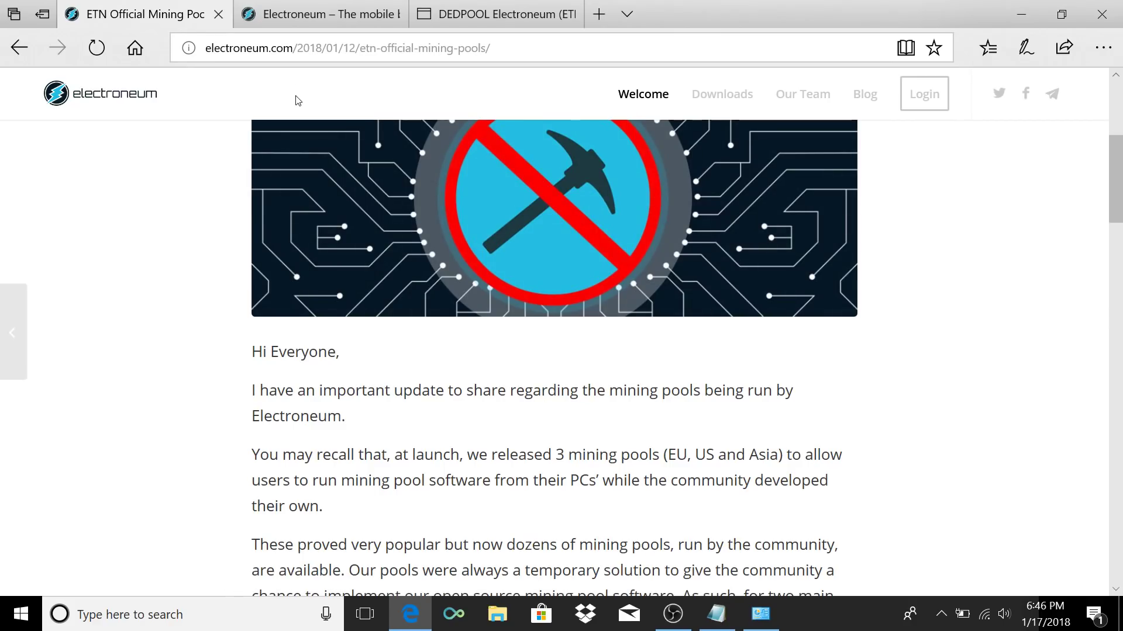
From the Electroneum homepage's Downloads page, download and save the Windows miner v1.2 setup file
mouse_move(299, 4)
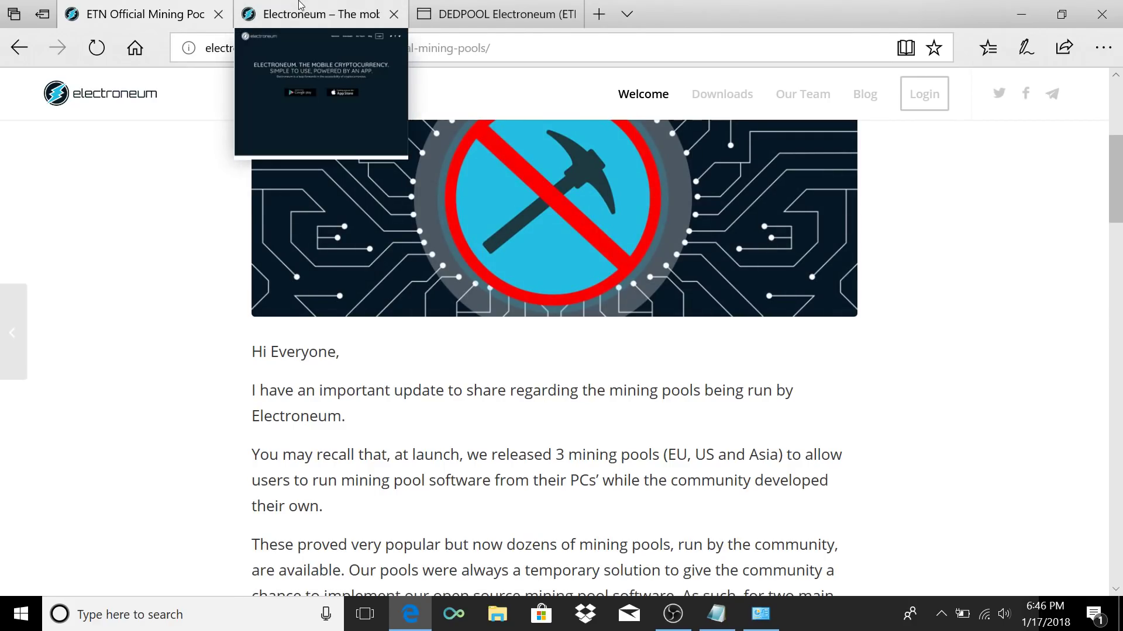
left_click(300, 5)
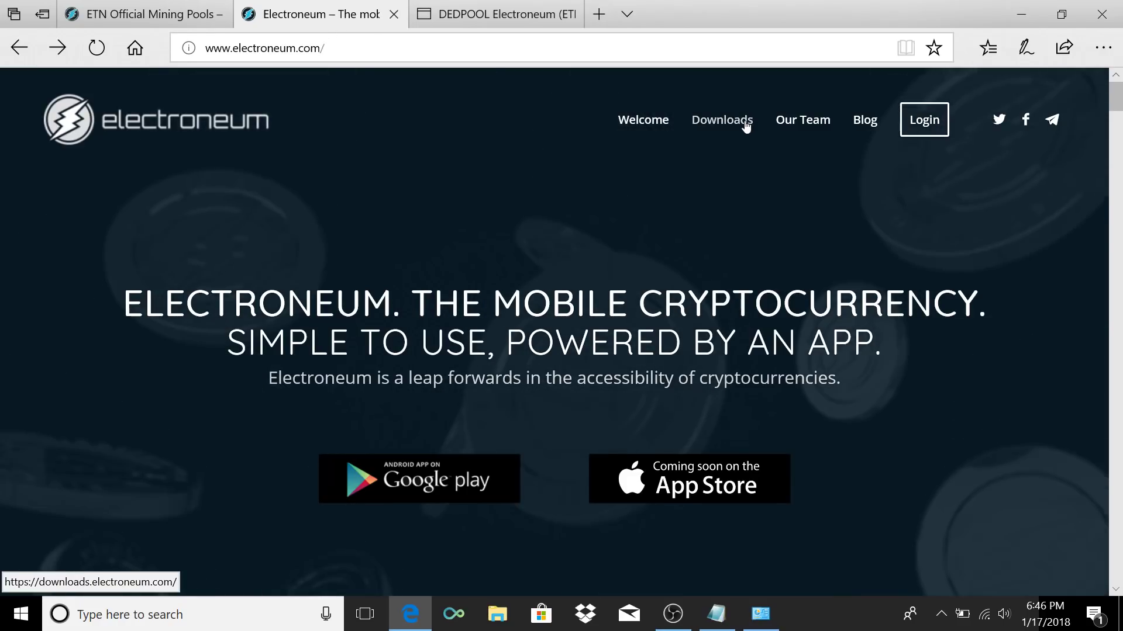
left_click(744, 124)
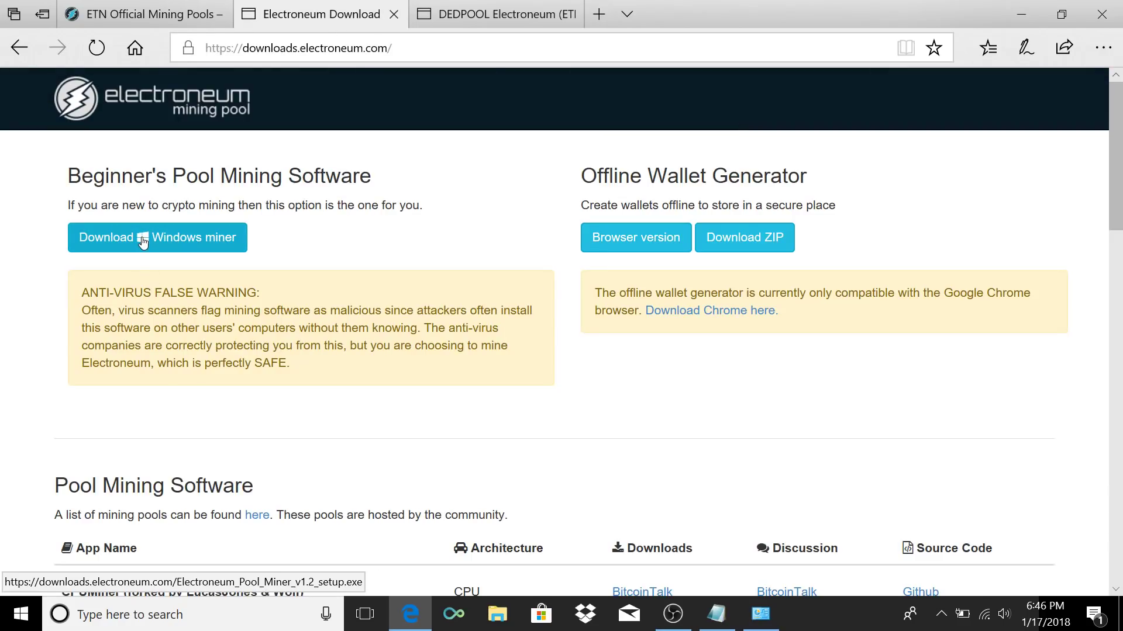
left_click(142, 241)
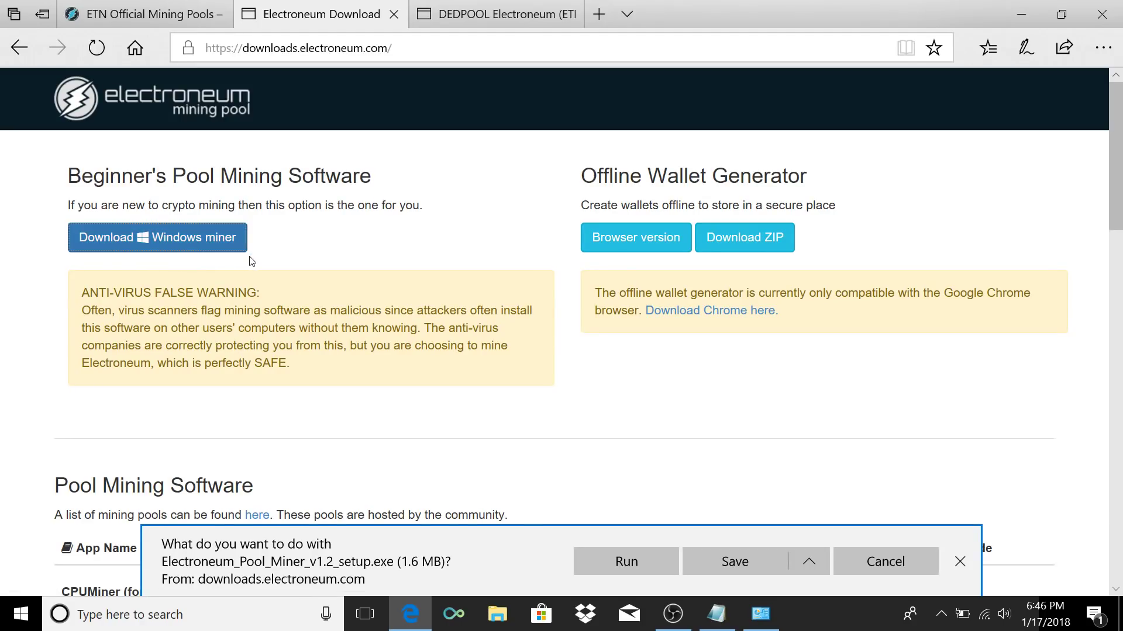
left_click(738, 563)
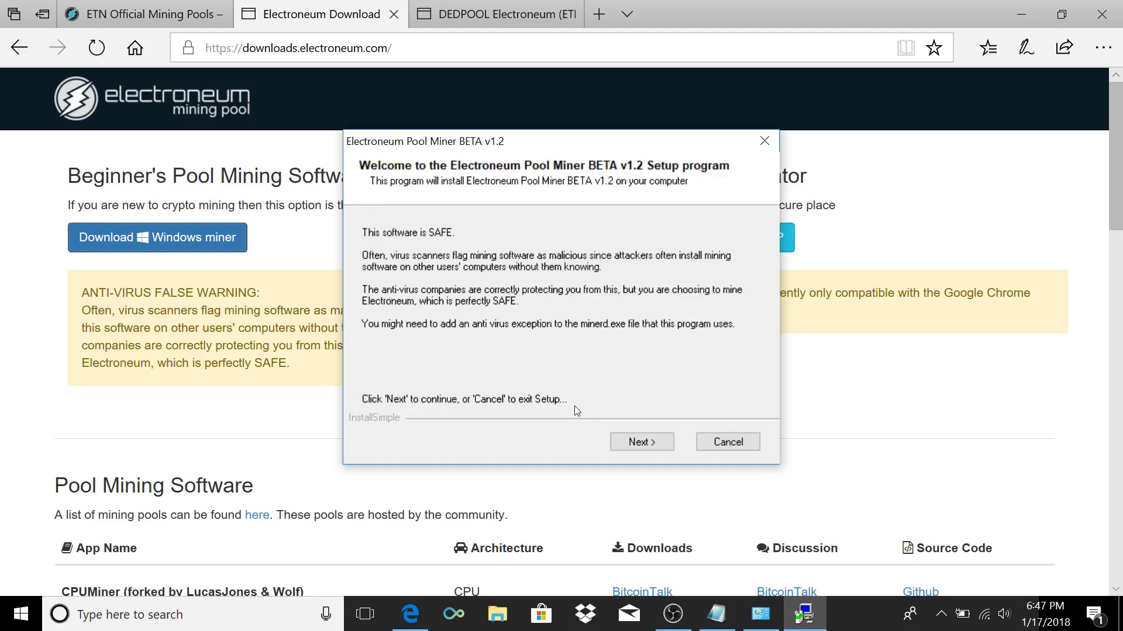
Install Electroneum Pool Miner BETA v1.2 into the default folder after accepting the licence, then minimize Edge
left_click(617, 442)
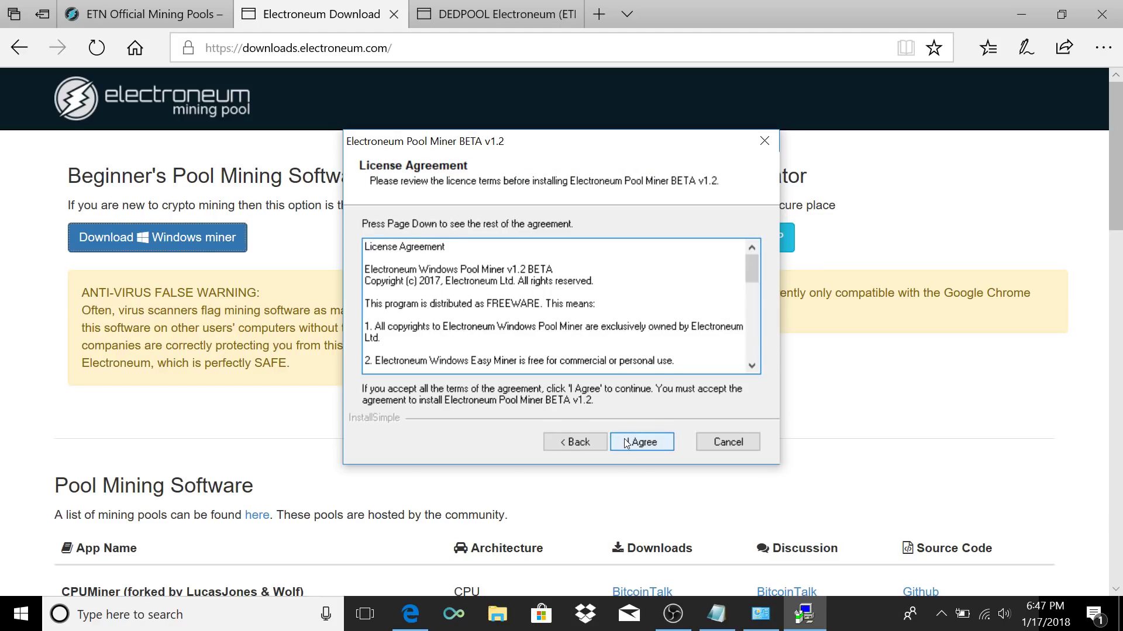
left_click(626, 444)
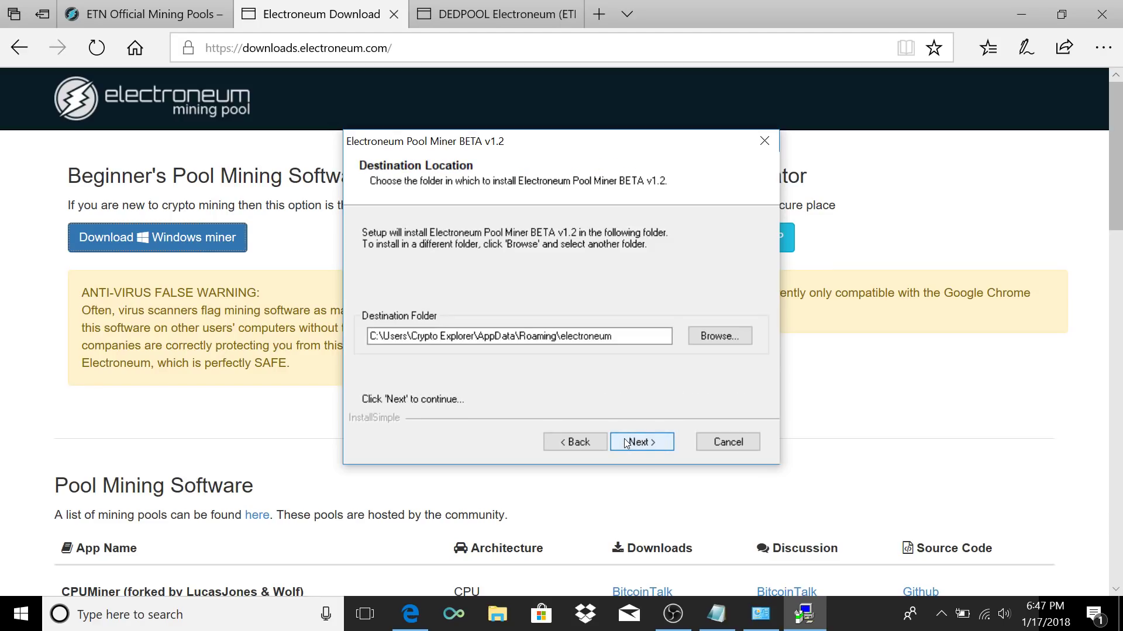
left_click(626, 444)
left_click(625, 443)
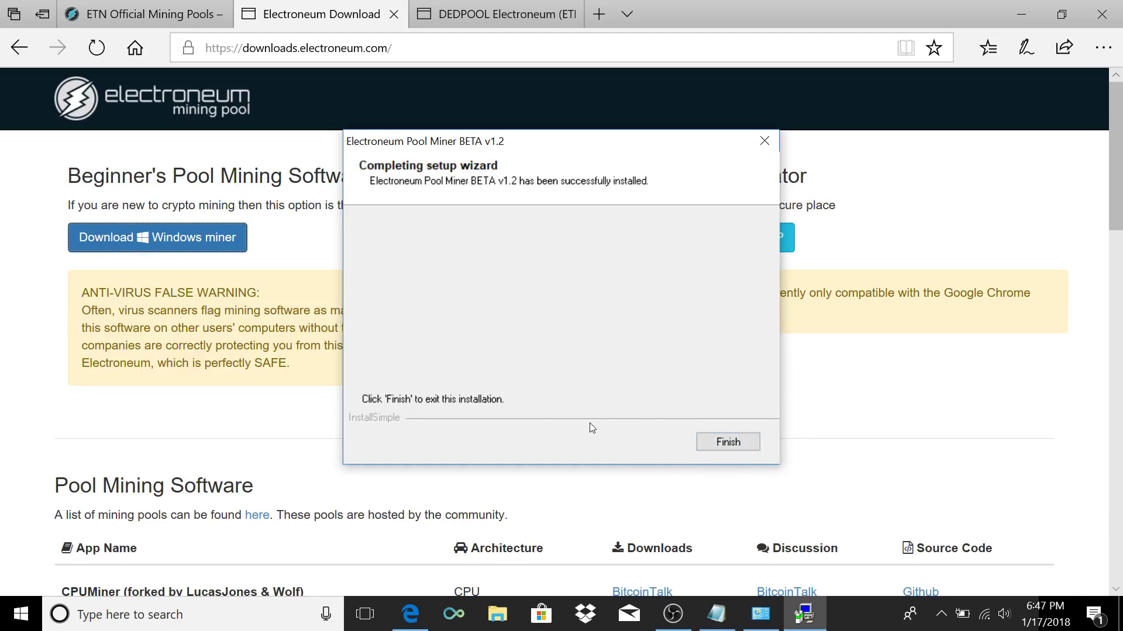
left_click(742, 442)
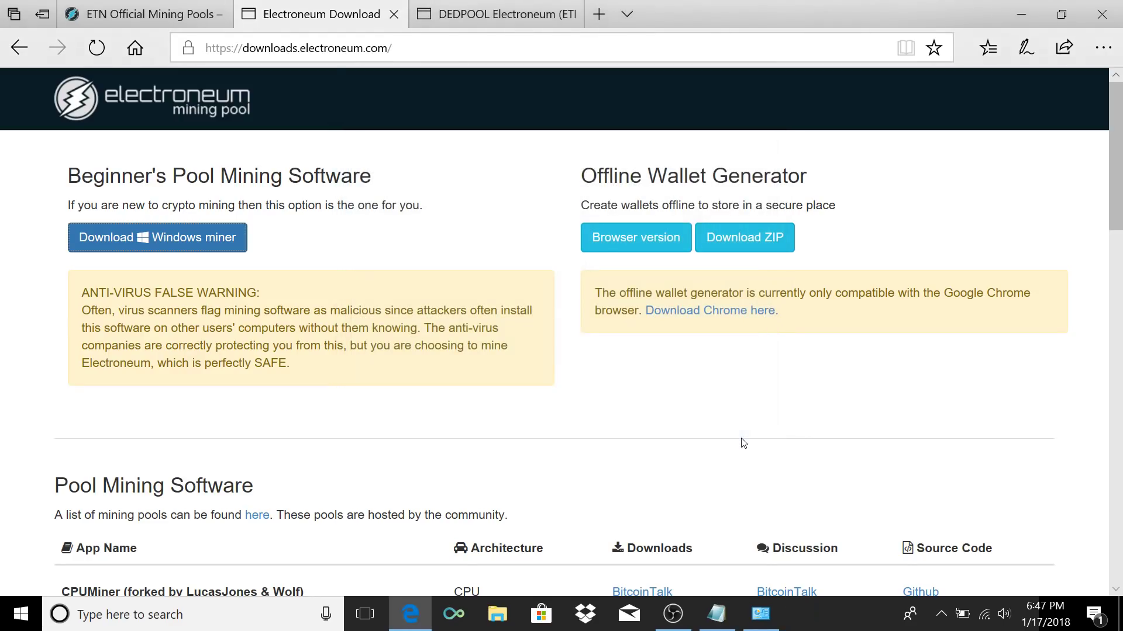
left_click(1035, 14)
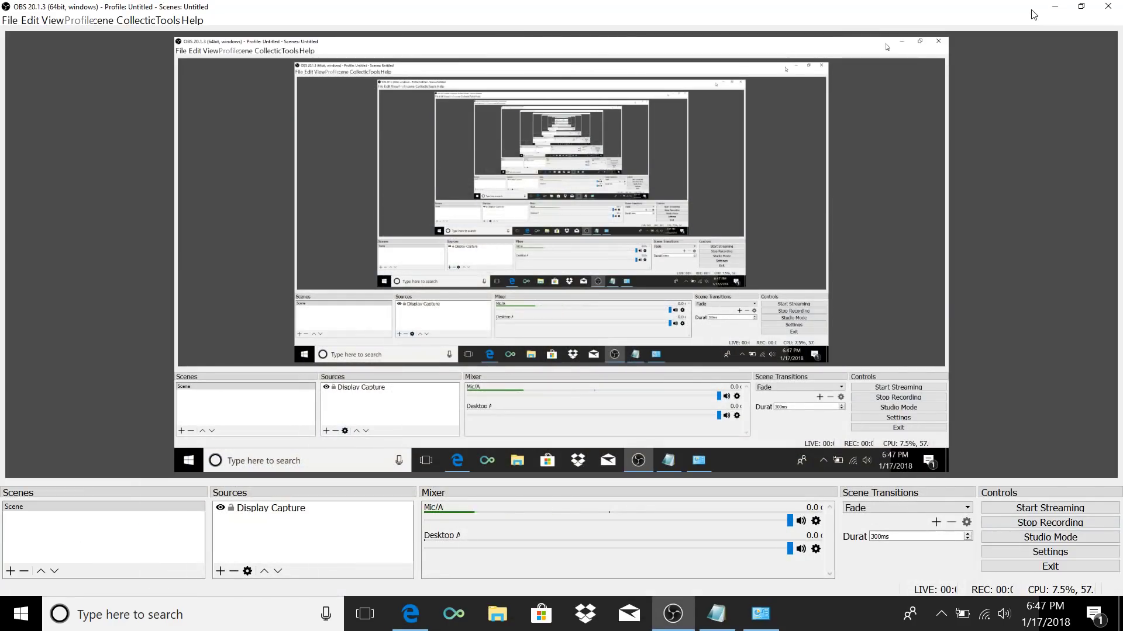
Launch Electroneum Pool Miner from its desktop shortcut and move its window to the upper left
left_click(1048, 7)
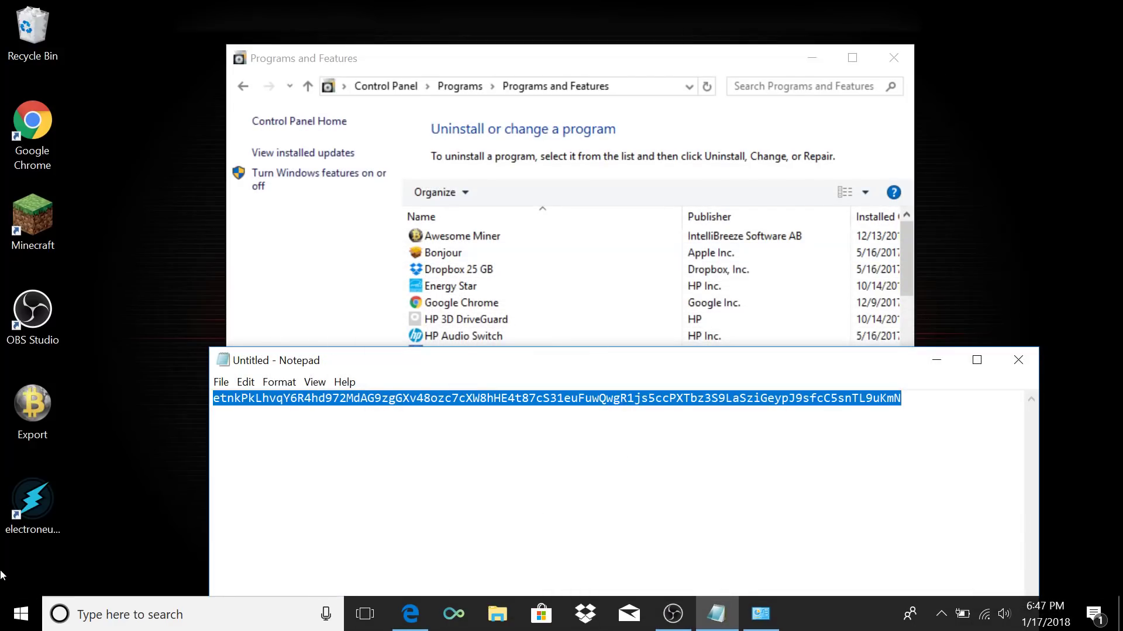
left_click(22, 526)
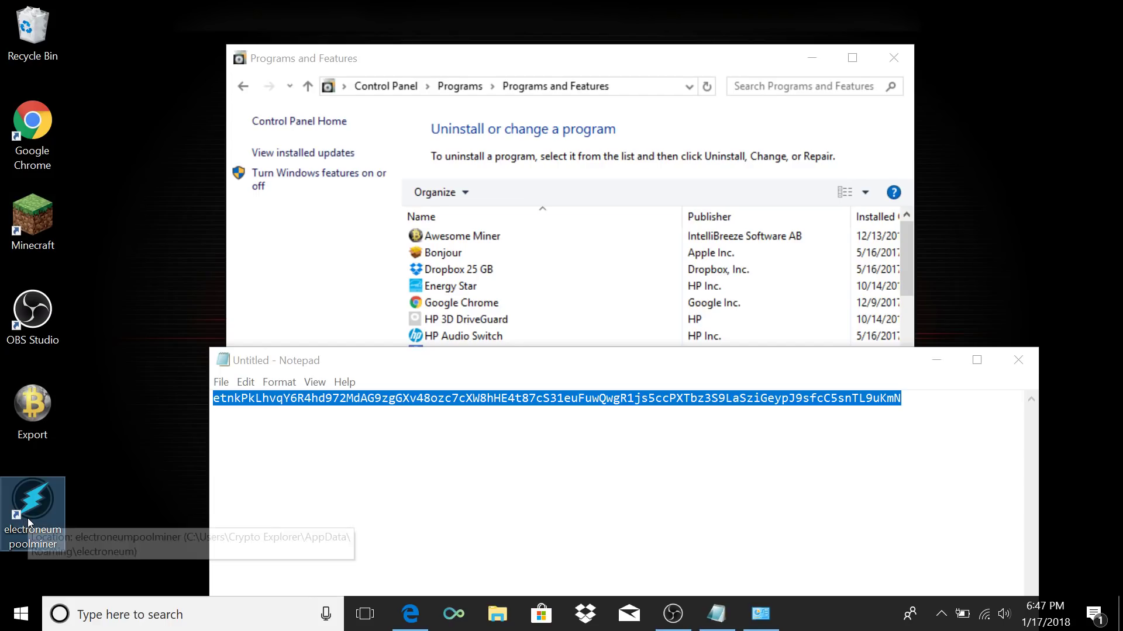
double_click(30, 511)
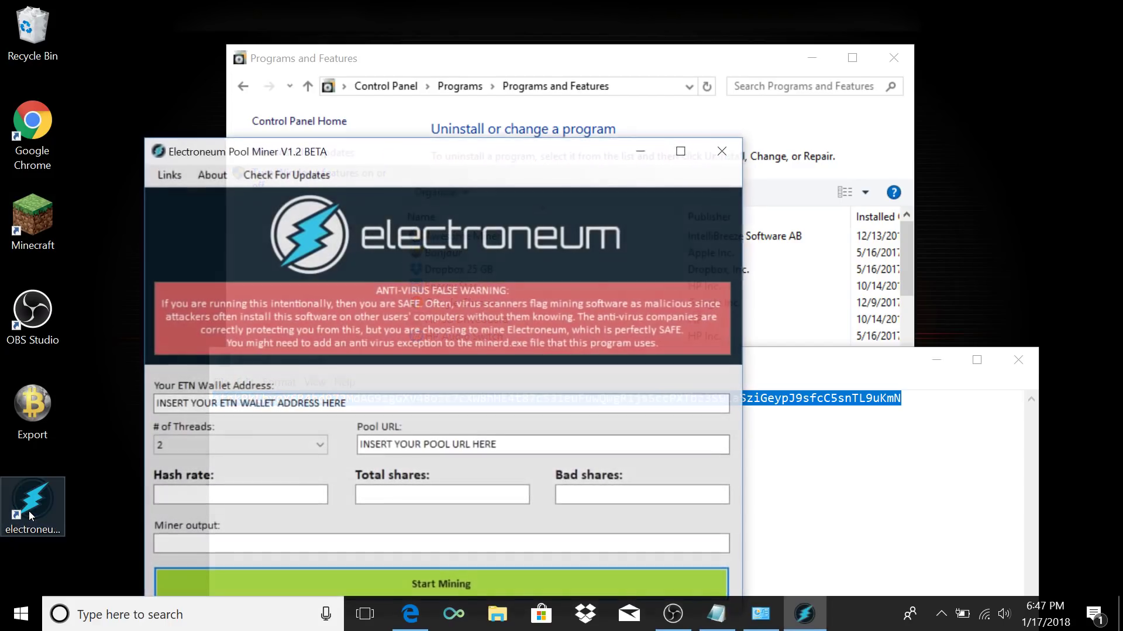
mouse_move(346, 158)
left_mouse_down()
mouse_move(270, 70)
mouse_move(227, 70)
left_mouse_up()
left_click(894, 59)
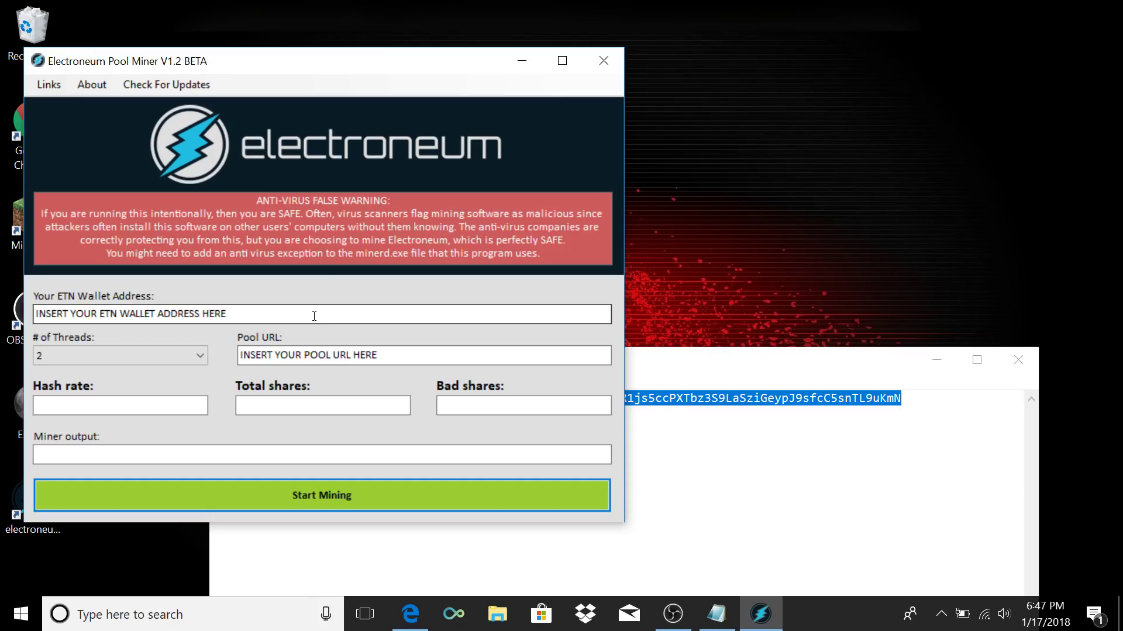
Copy the wallet address from Notepad and paste it into the miner's cleared wallet address field
left_click(712, 360)
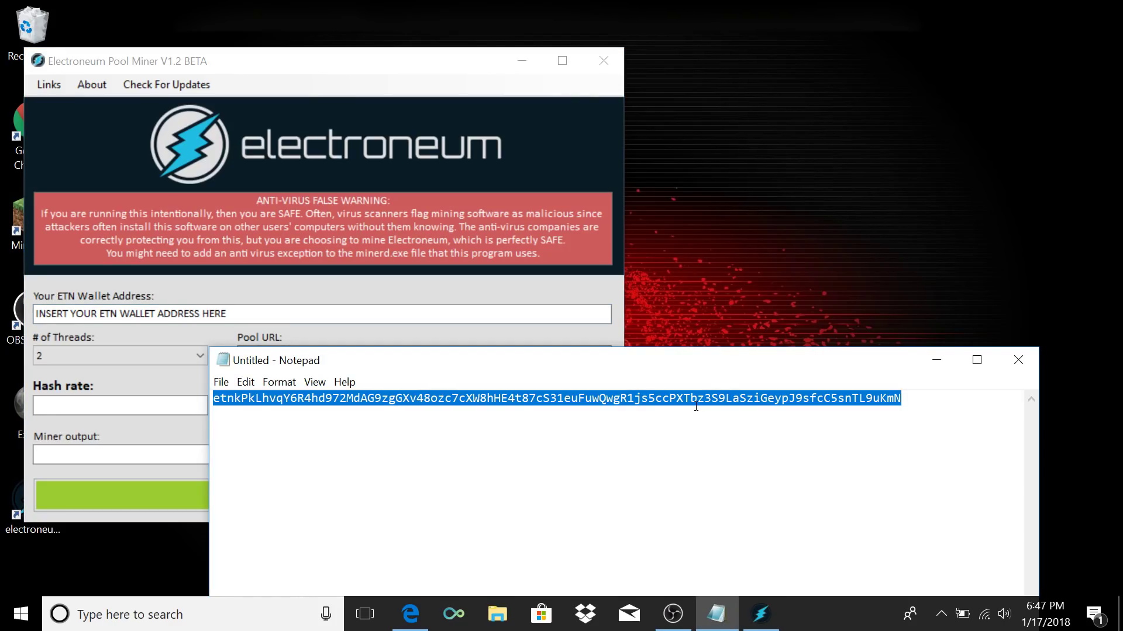
right_click(696, 407)
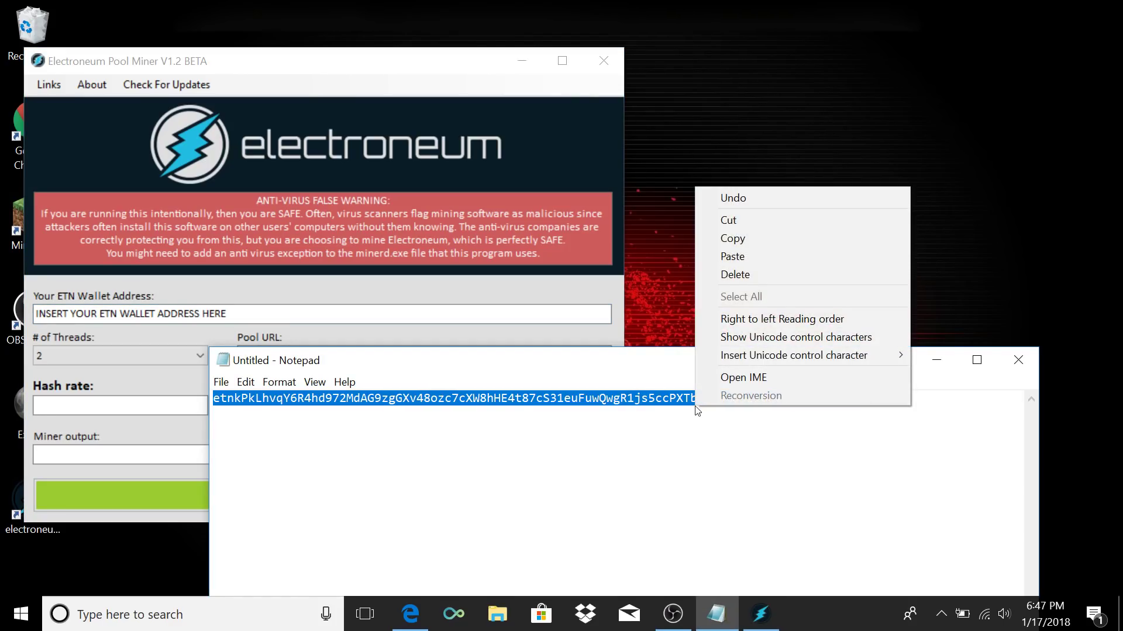
left_click(752, 232)
key("alt+Tab")
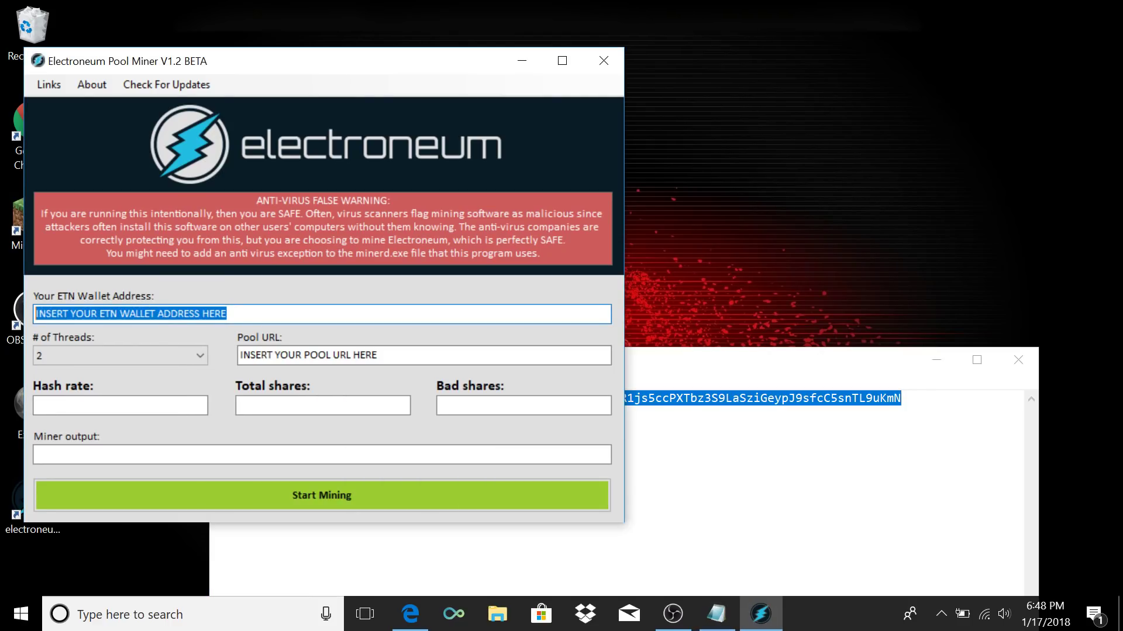
key("BackSpace")
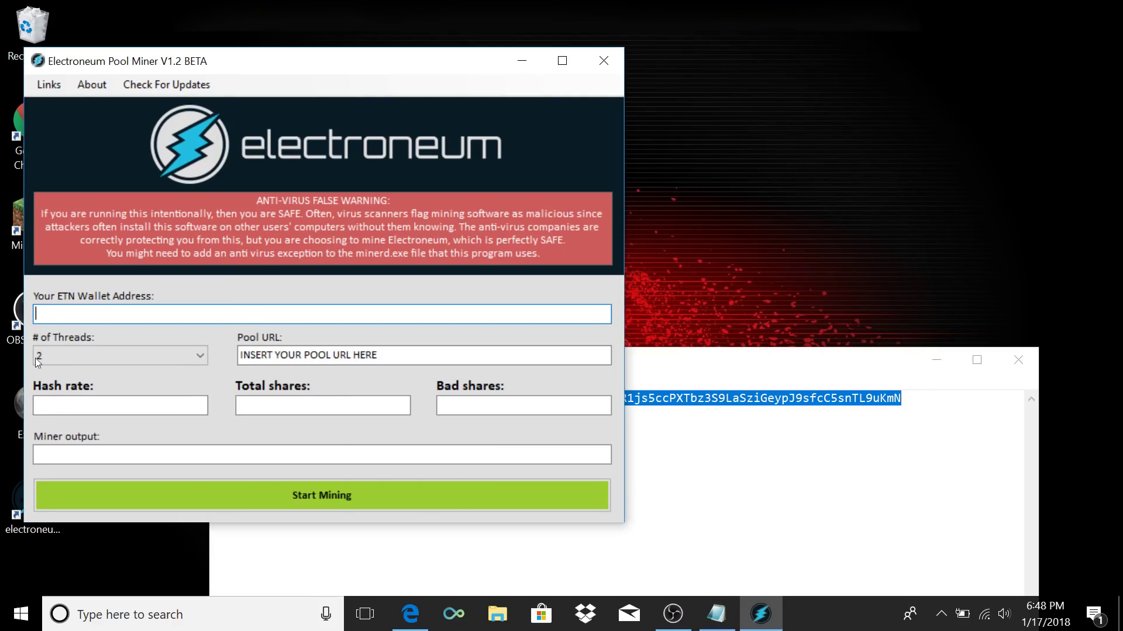
right_click(85, 314)
left_click(125, 381)
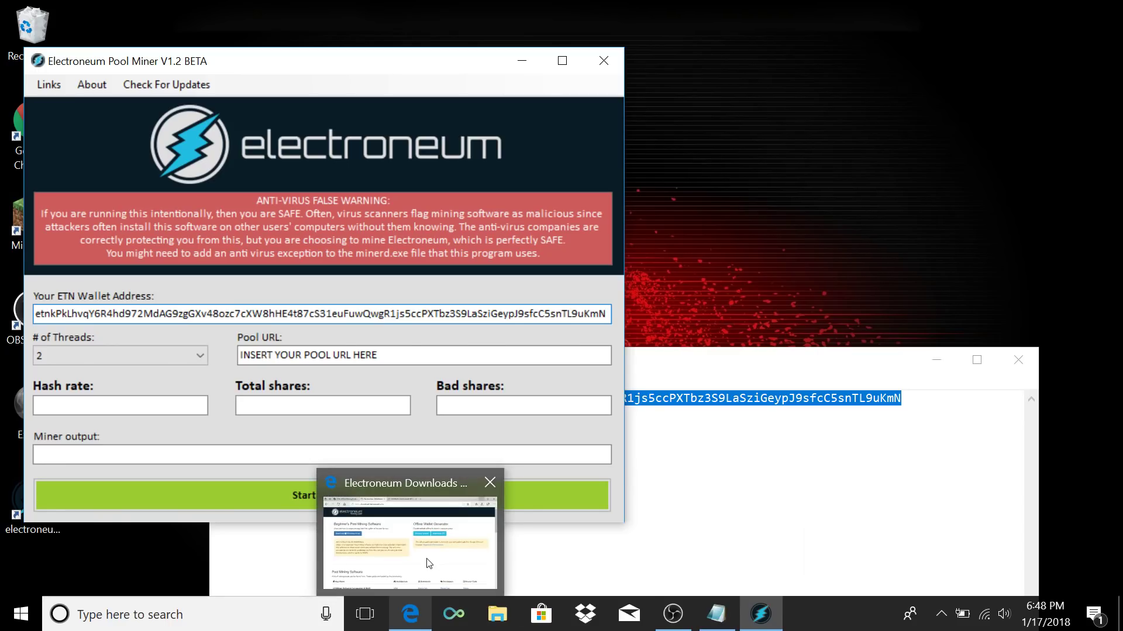
Select the miner's Pool URL placeholder, then scroll the GitHub electroneum-pool list to the dedpool.io US Pool
left_click(414, 618)
left_click(755, 615)
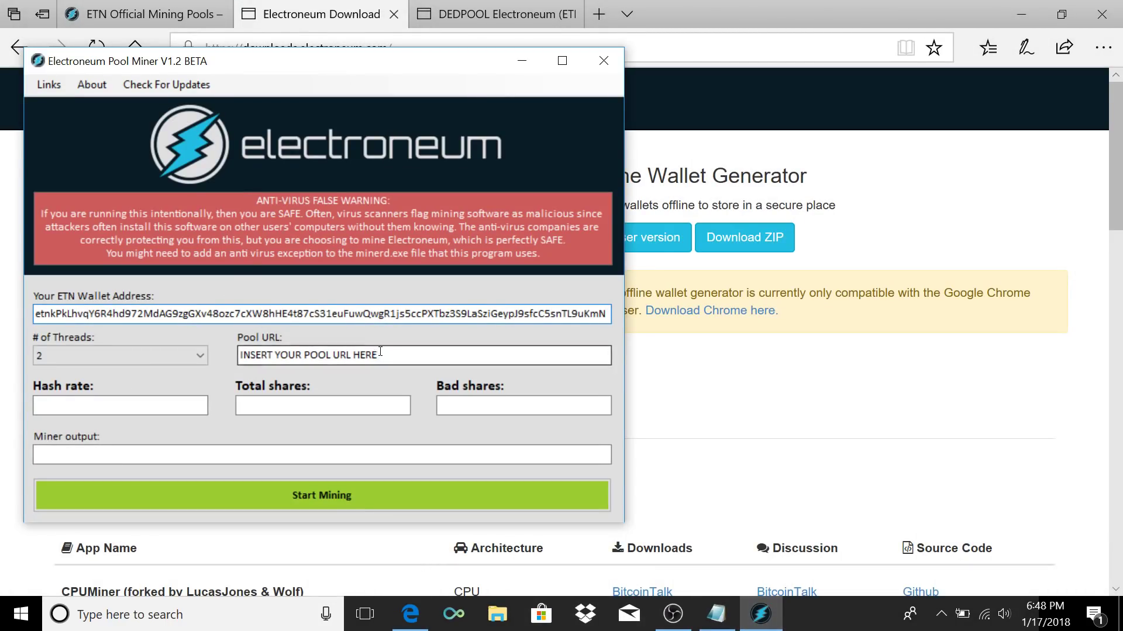
mouse_move(383, 355)
left_mouse_down()
mouse_move(266, 355)
mouse_move(189, 388)
left_mouse_up()
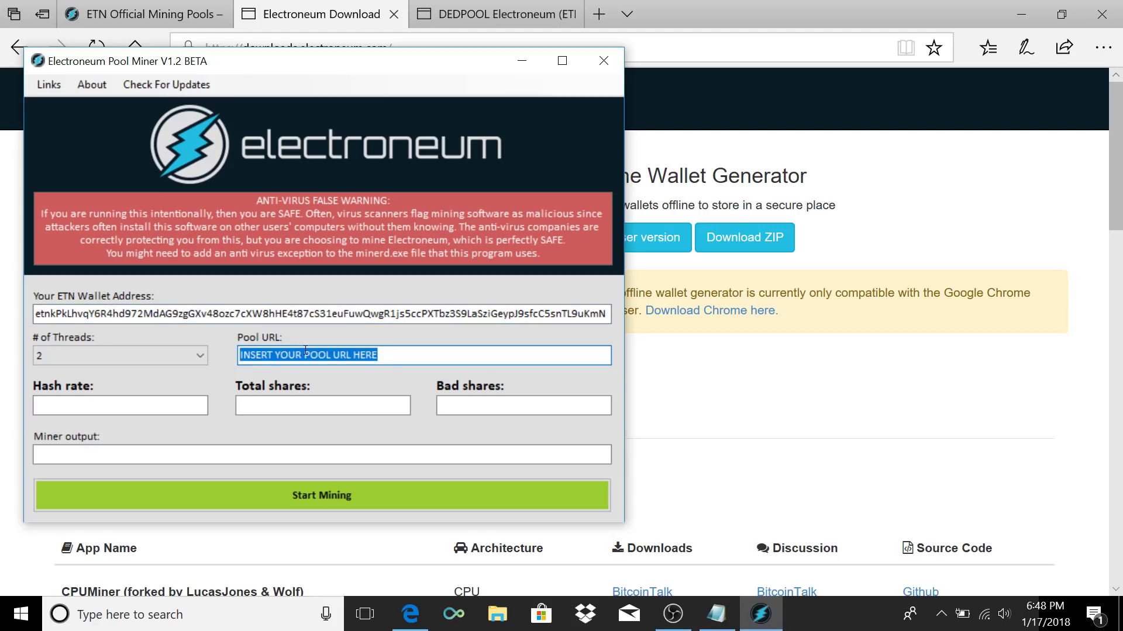
left_click(810, 397)
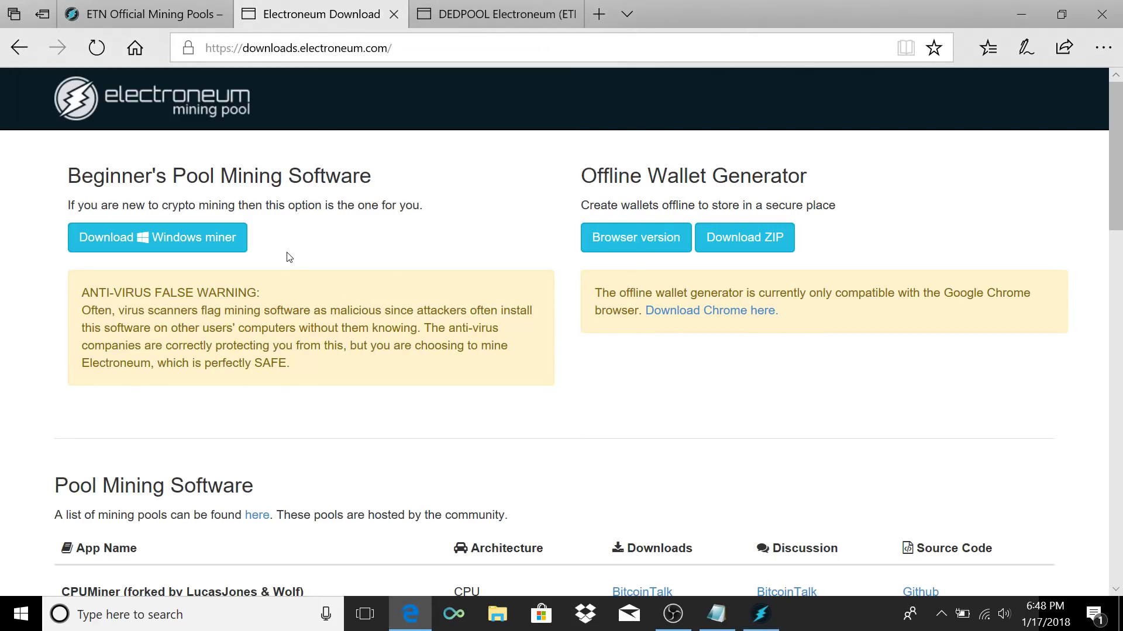
scroll(288, 257, "down", 2)
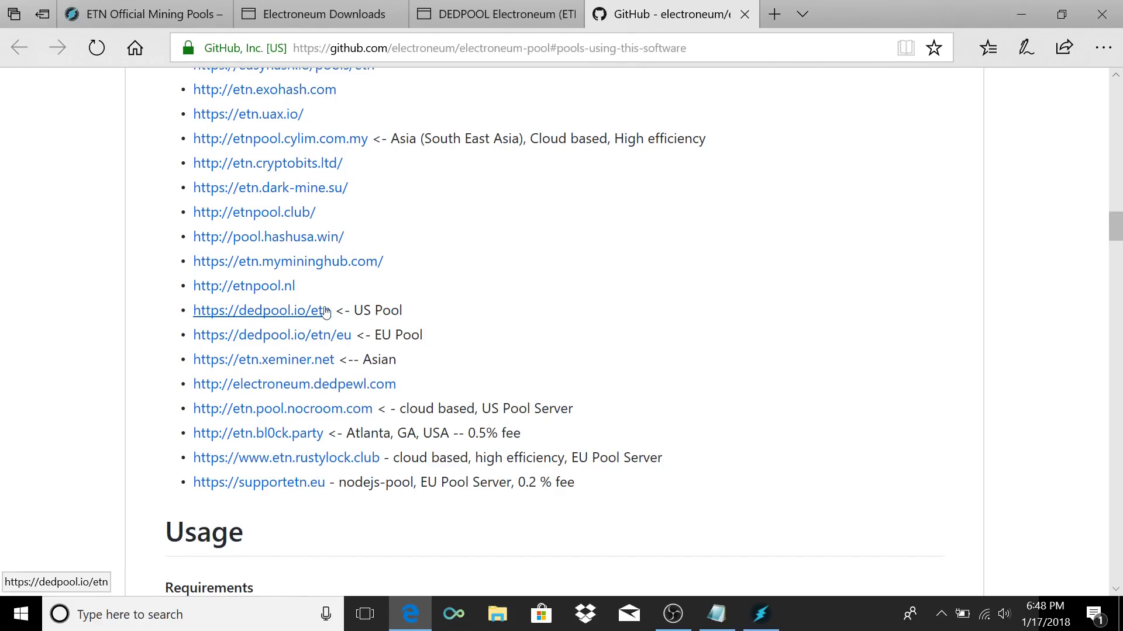
On the dedpool.io downloads tab, copy stratum+tcp://etn.dedpool.io:3333 from the ccminer example
left_click(493, 16)
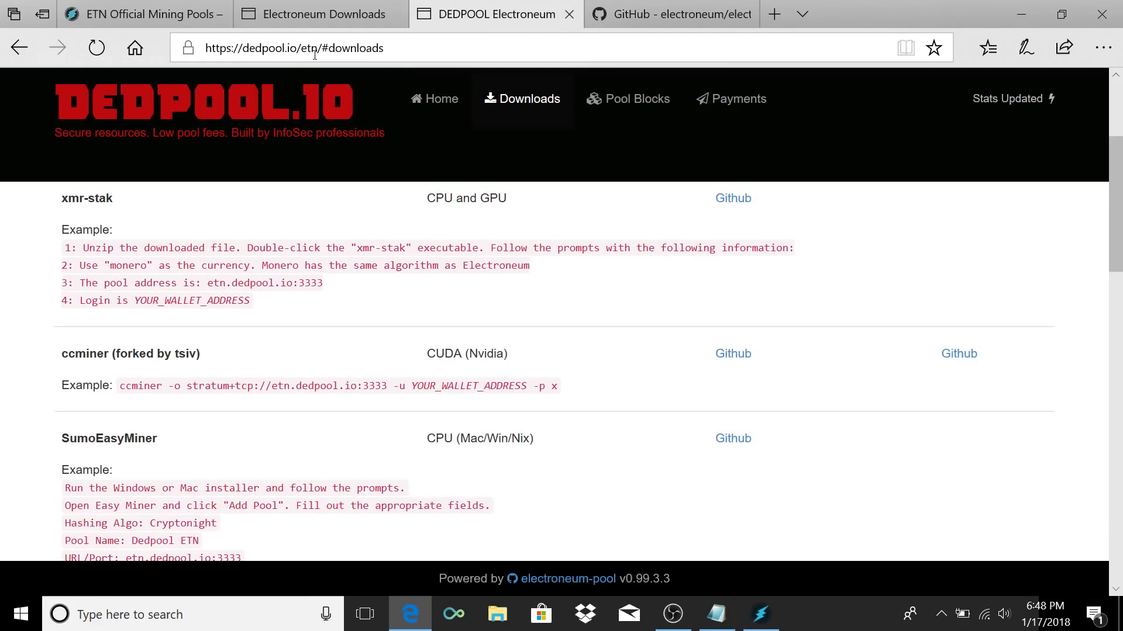
scroll(367, 317, "up", 3)
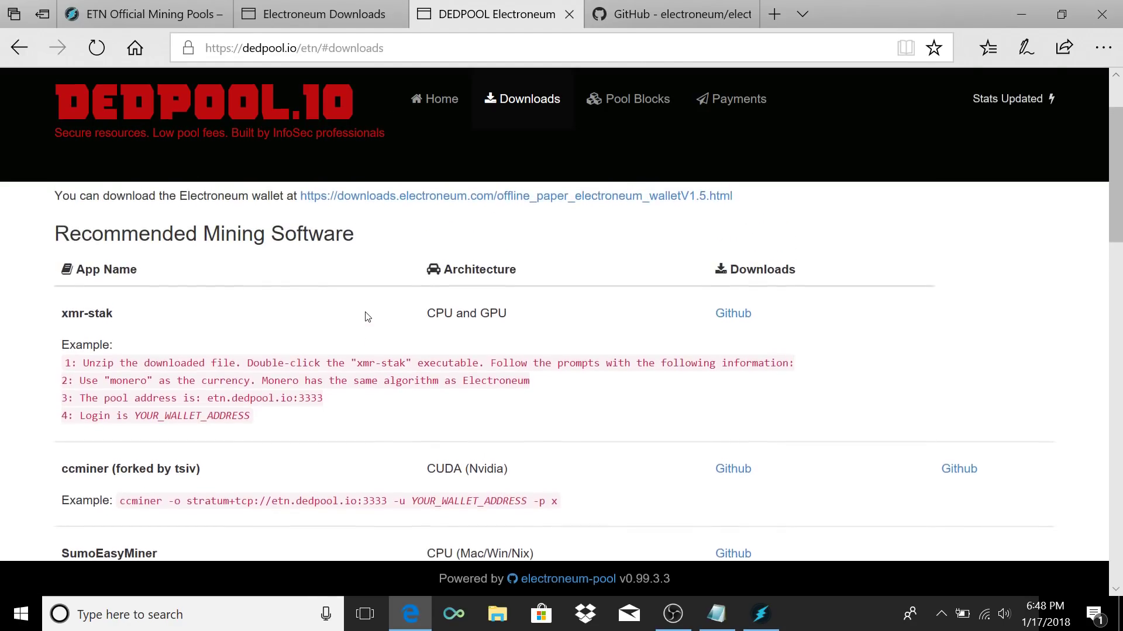
scroll(367, 317, "down", 3)
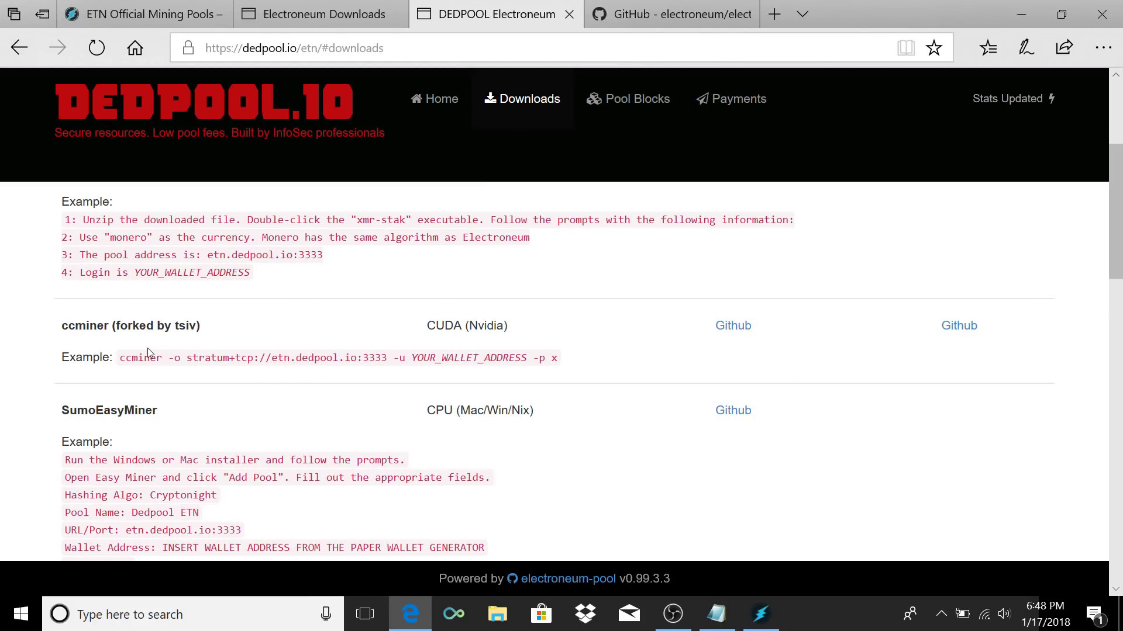
double_click(198, 358)
left_click(197, 358)
left_click_drag(189, 358, 402, 342)
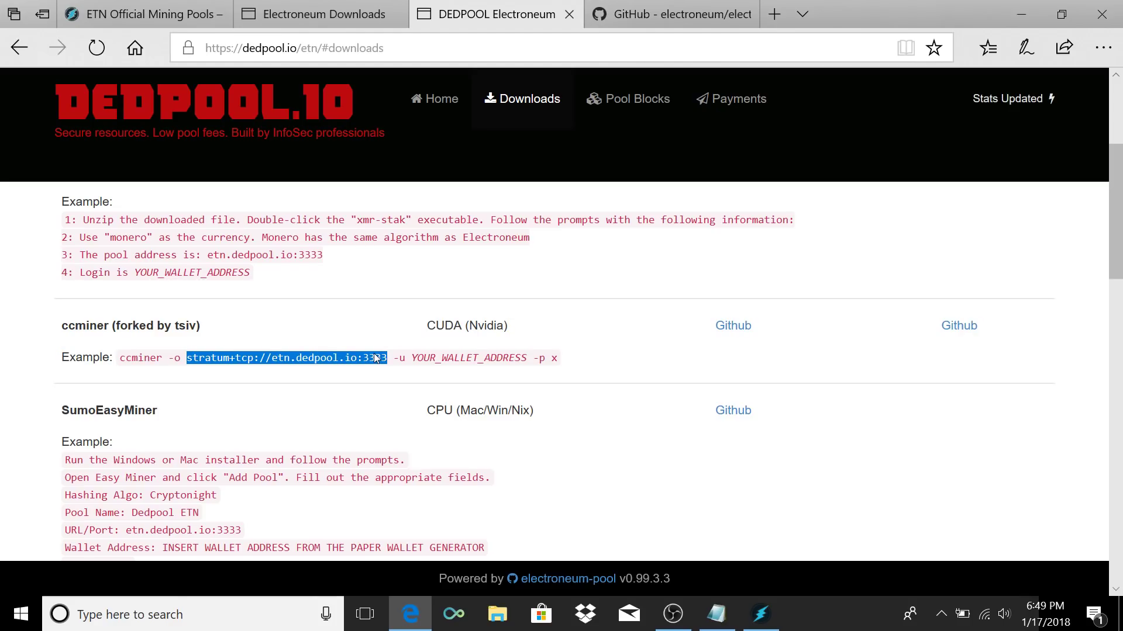
right_click(375, 358)
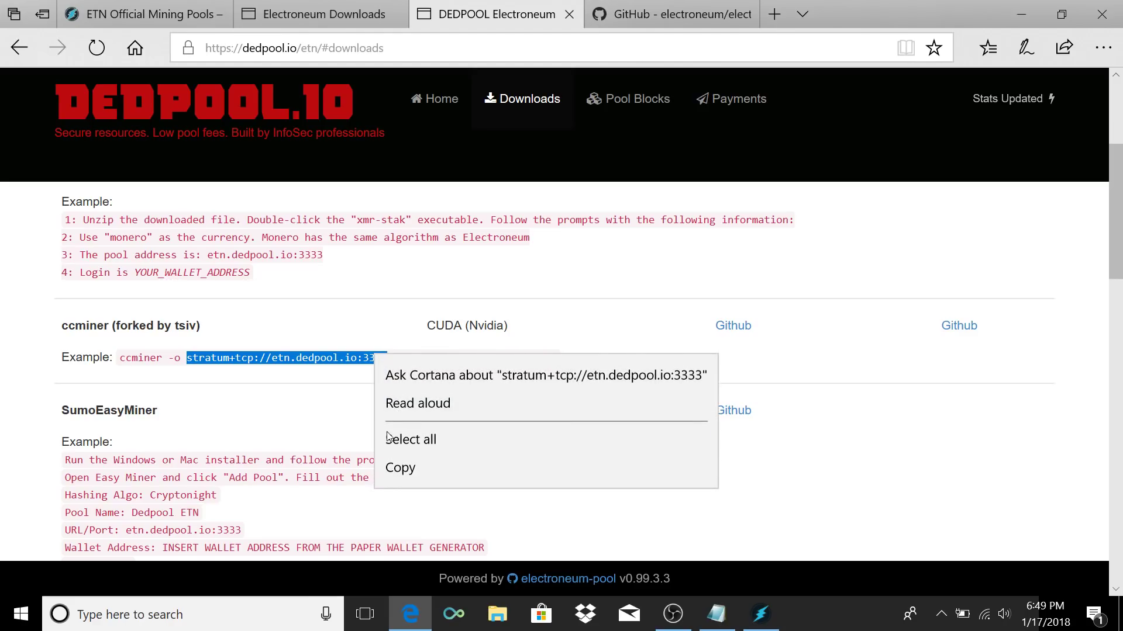
left_click(387, 468)
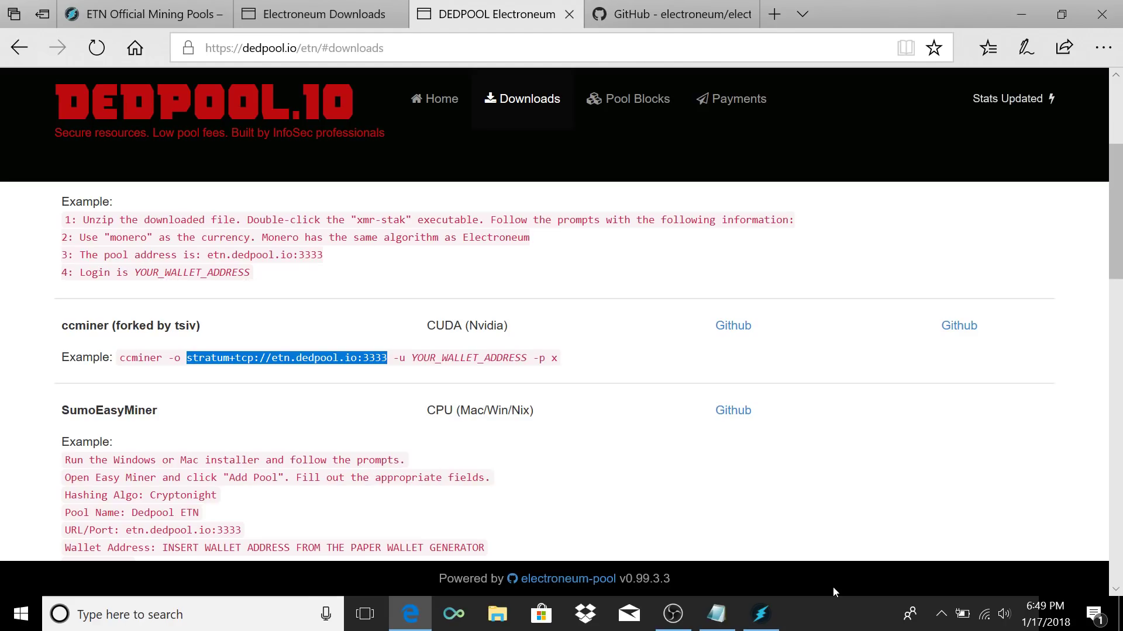
Replace the miner's Pool URL with stratum+tcp://etn.dedpool.io:3333 and start mining
left_click(761, 613)
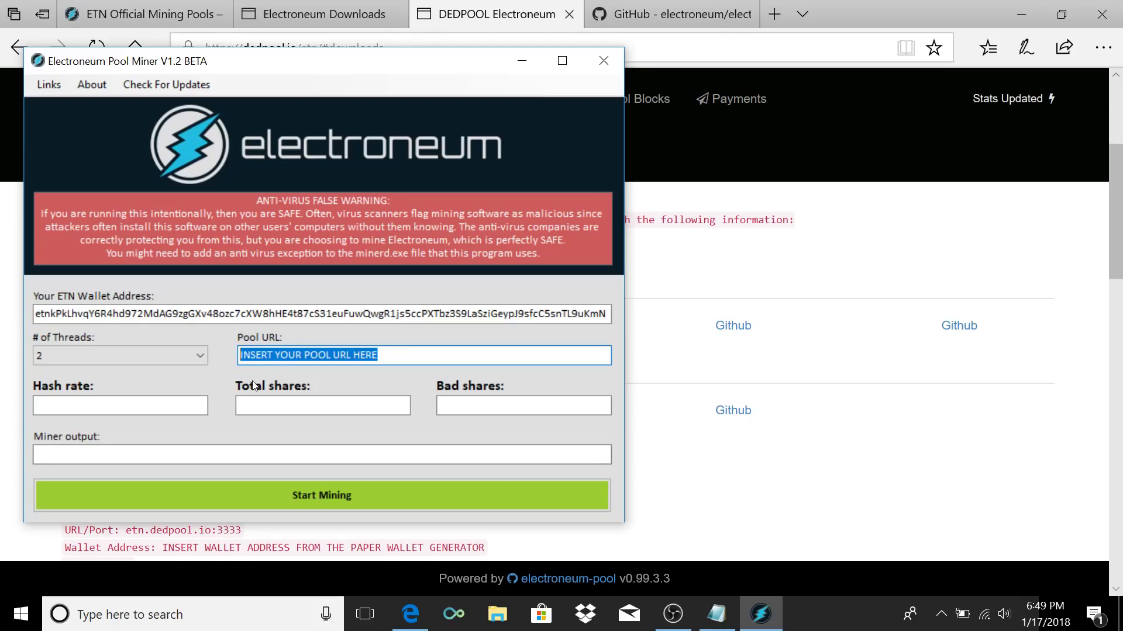
key("BackSpace")
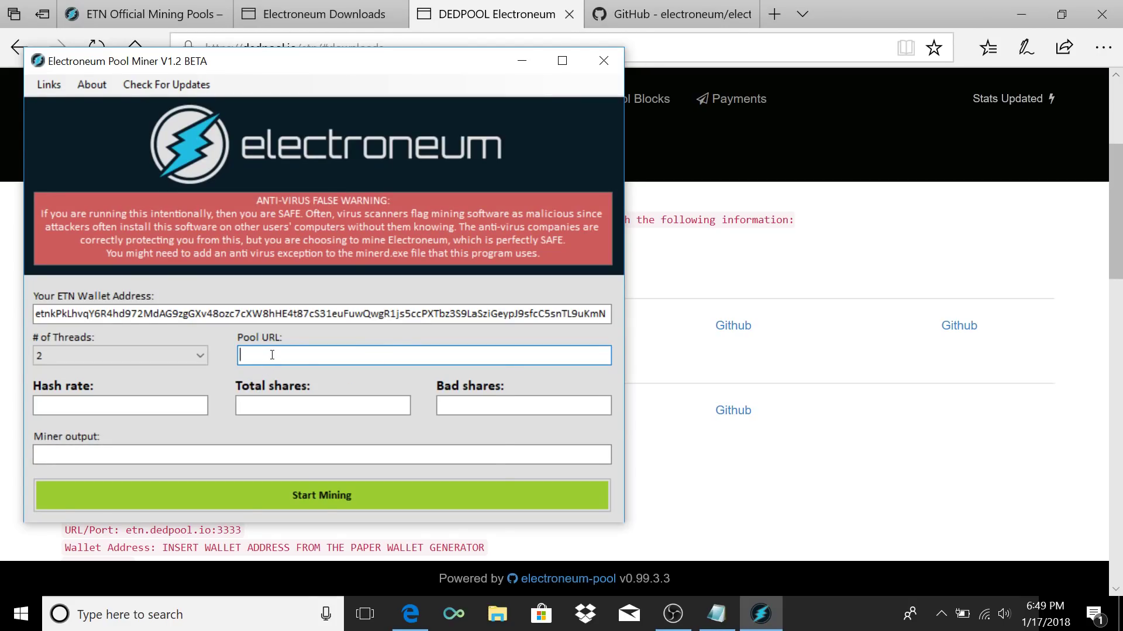
right_click(272, 354)
left_click(304, 430)
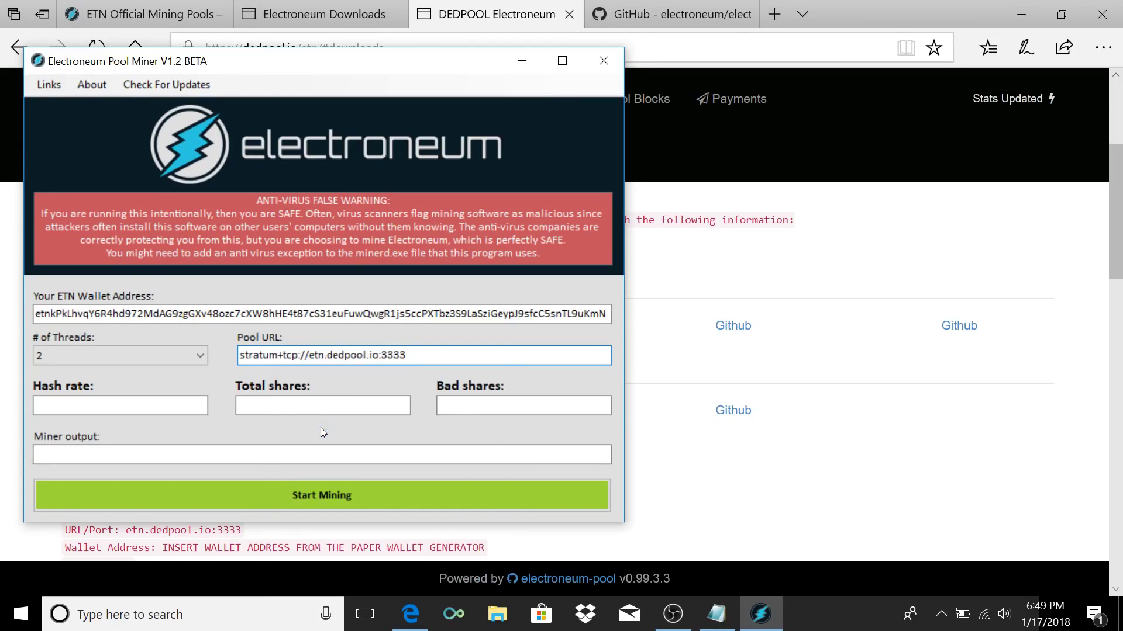
left_click(308, 495)
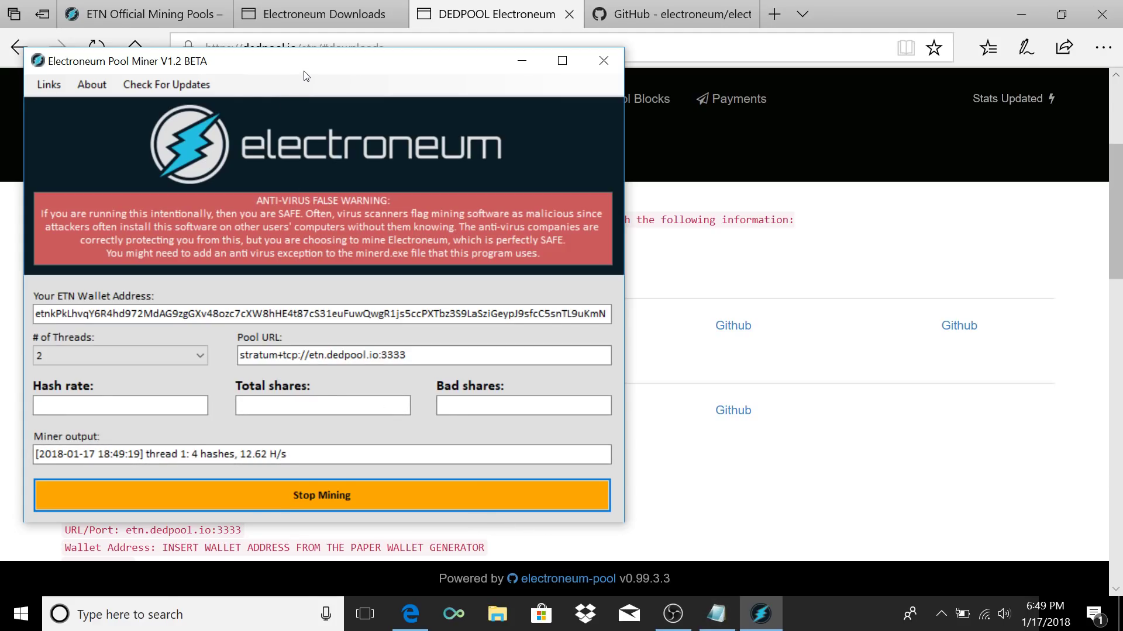
Move the miner to the left screen edge and restore and resize Edge beside it
left_click_drag(304, 75, 280, 74)
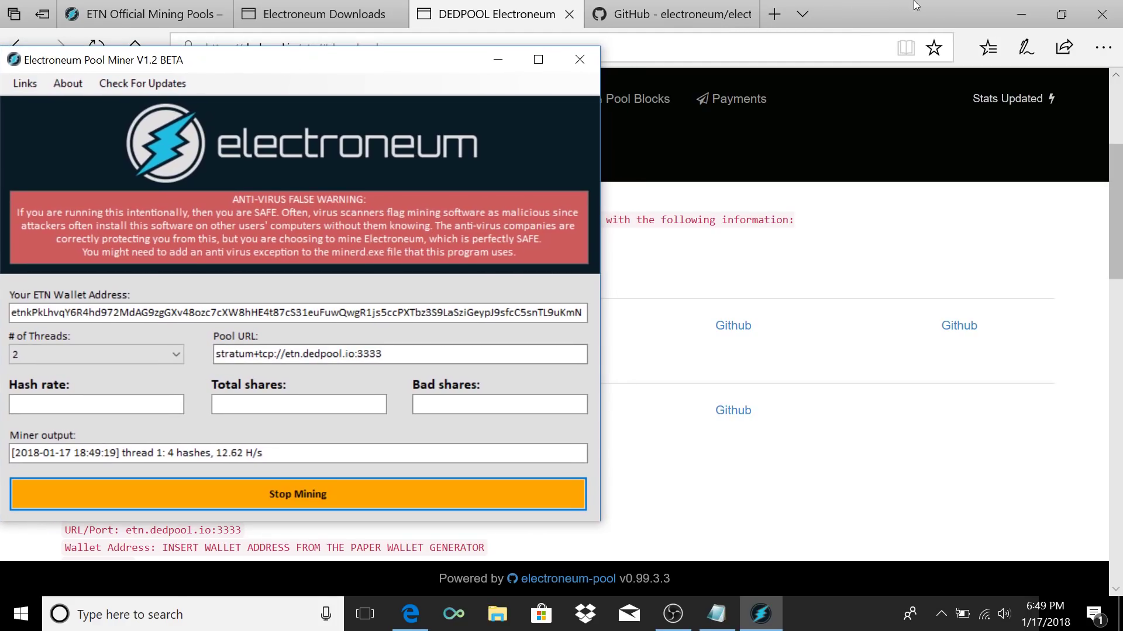
left_click(1062, 9)
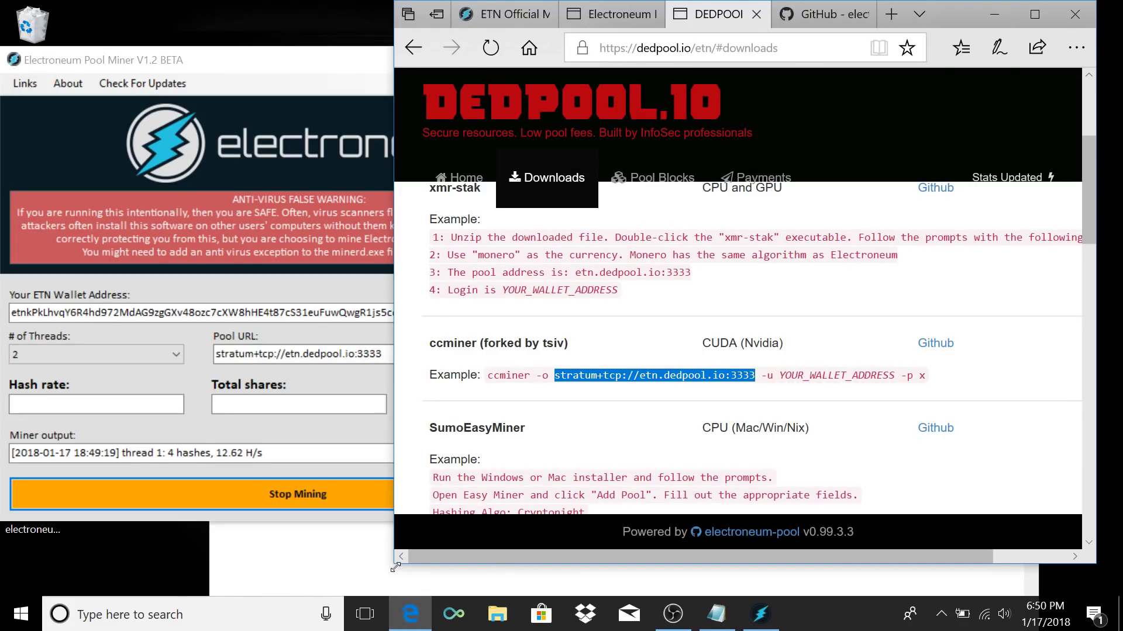
left_click_drag(396, 567, 325, 585)
scroll(662, 238, "down", 3)
scroll(662, 238, "up", 4)
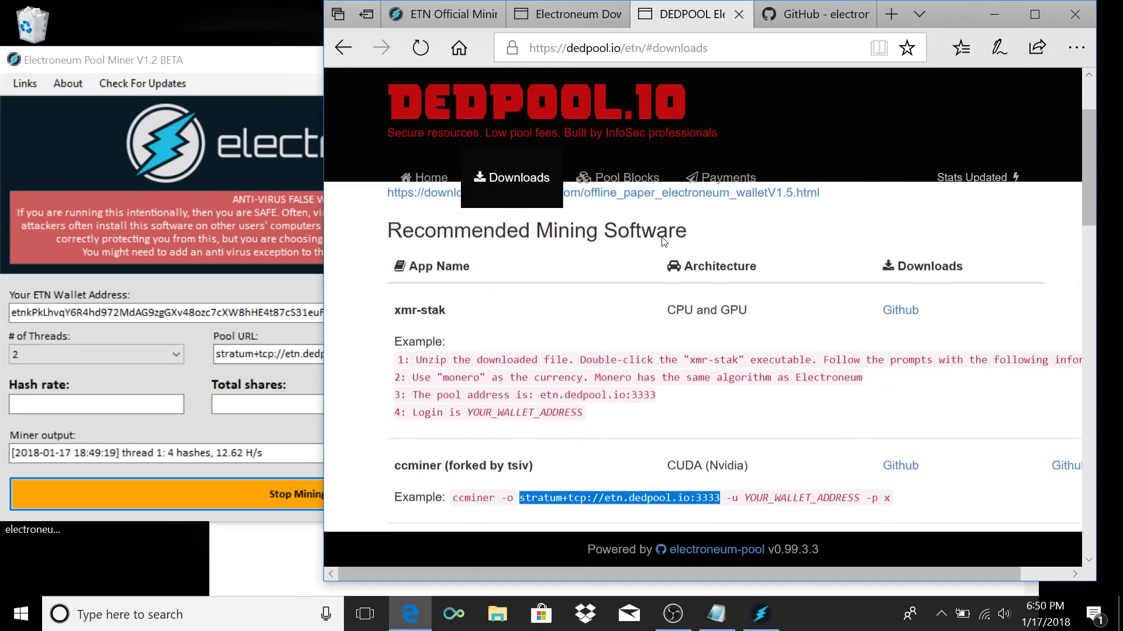
Open the dedpool.io home page down to Your Stats & Payment History, then bring up Notepad
scroll(661, 242, "up", 3)
scroll(662, 242, "down", 1)
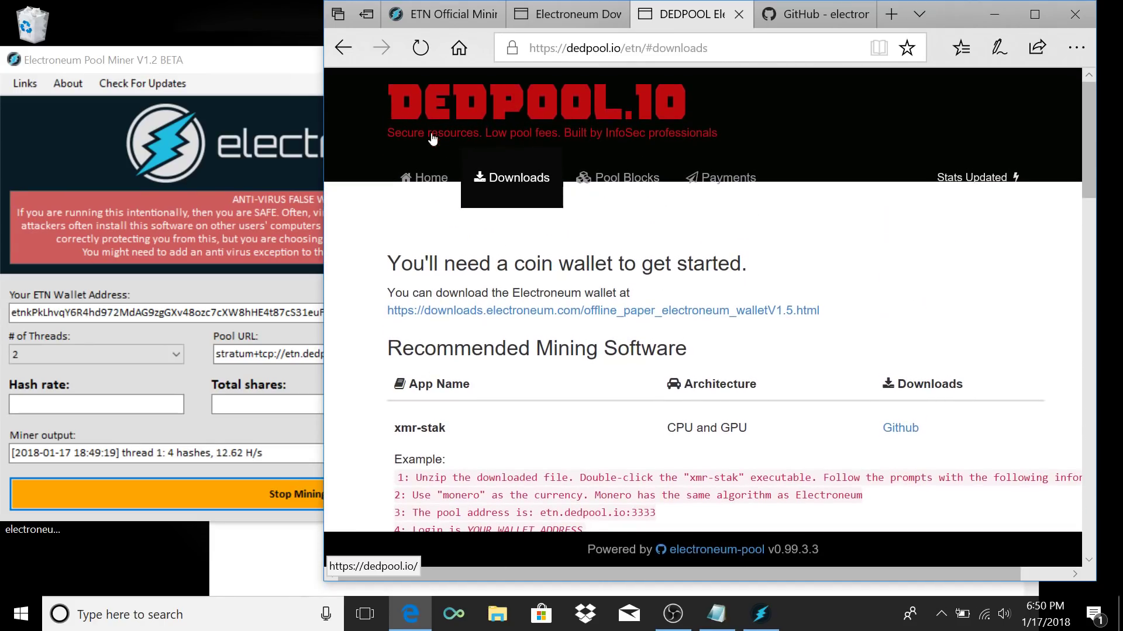
left_click(425, 174)
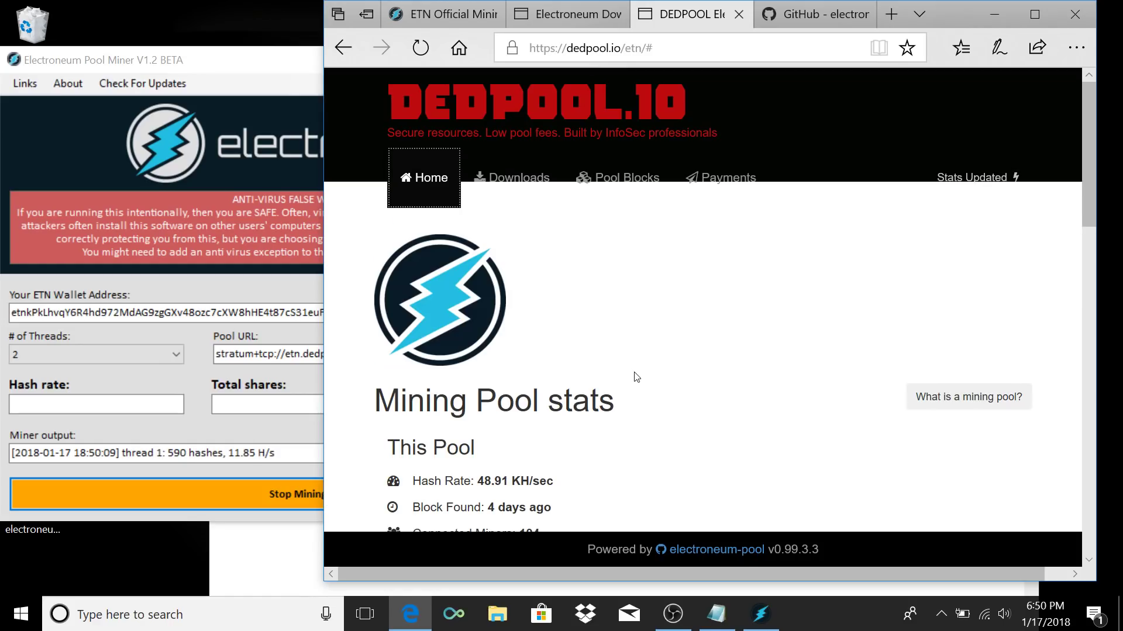
scroll(635, 377, "down", 5)
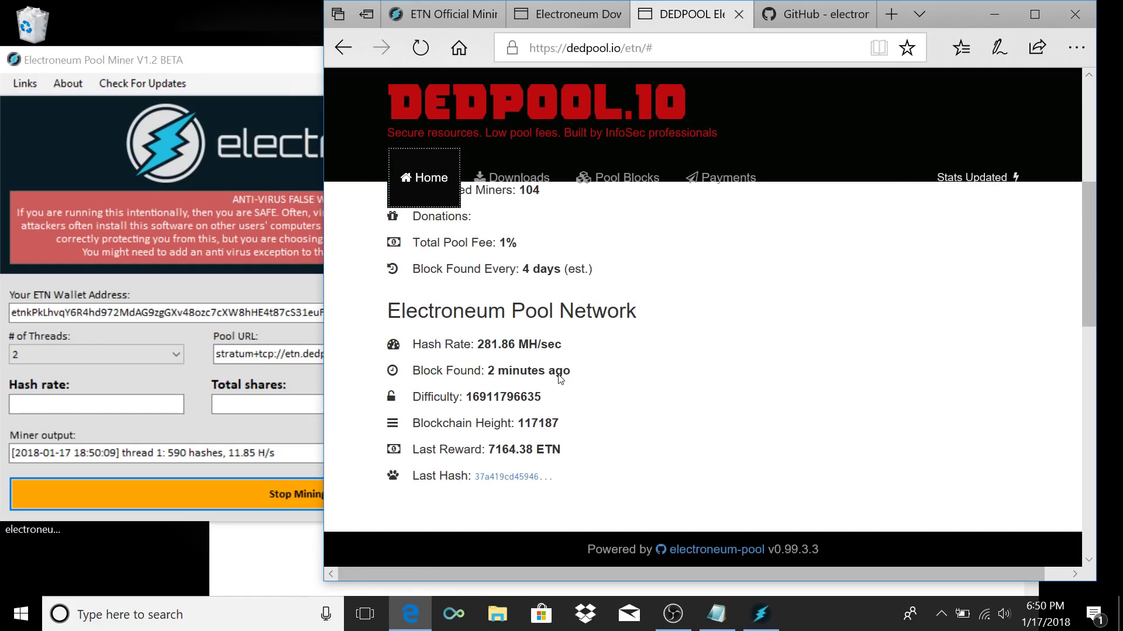
scroll(609, 486, "down", 4)
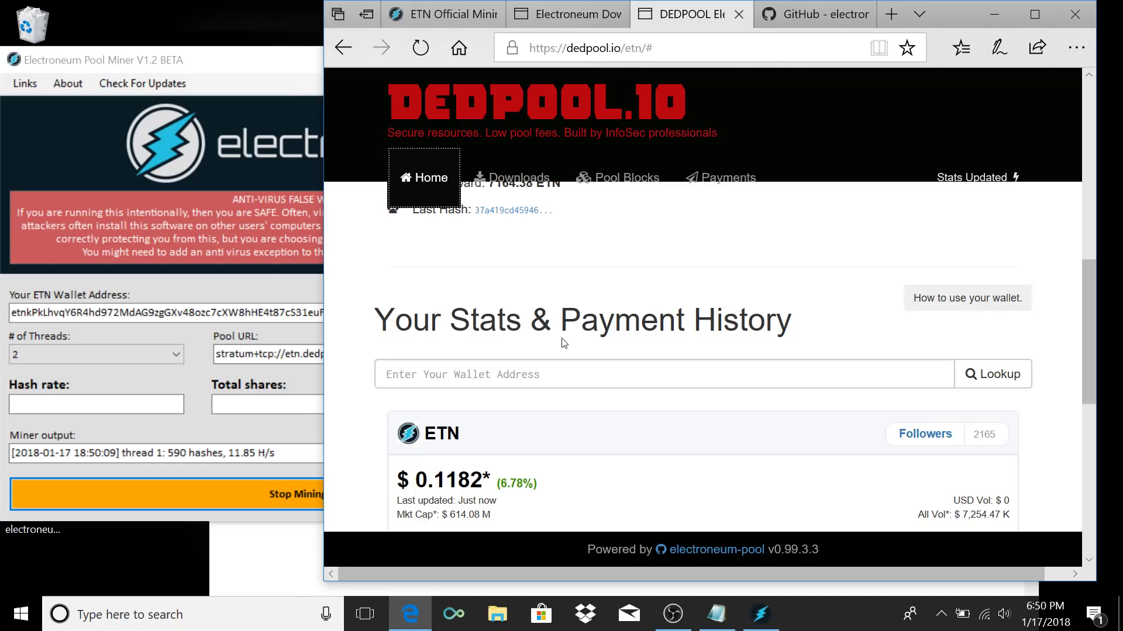
left_click(716, 614)
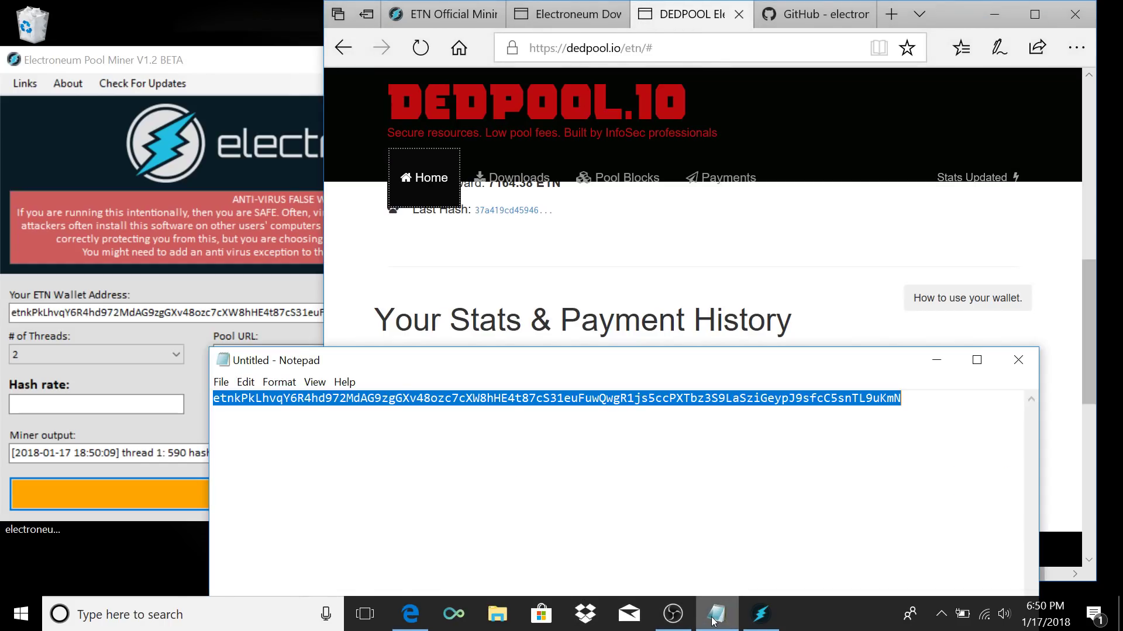
Paste Notepad's wallet address into dedpool.io's stats lookup field, then minimize Notepad and return to the miner
right_click(594, 395)
left_click(646, 229)
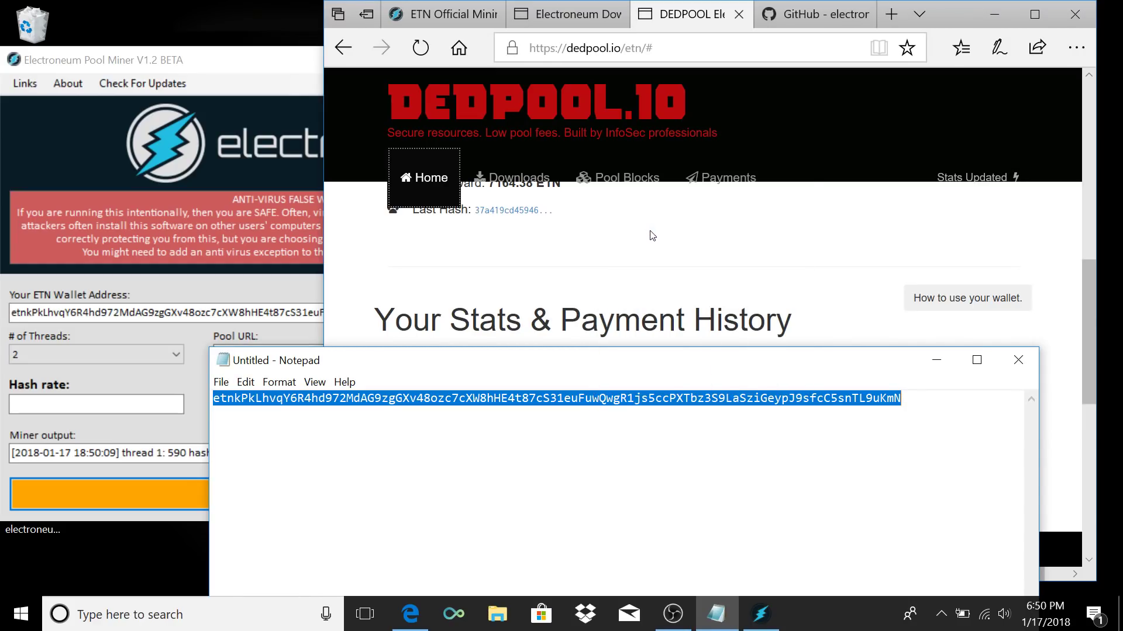
left_click(653, 236)
left_click(444, 377)
right_click(446, 379)
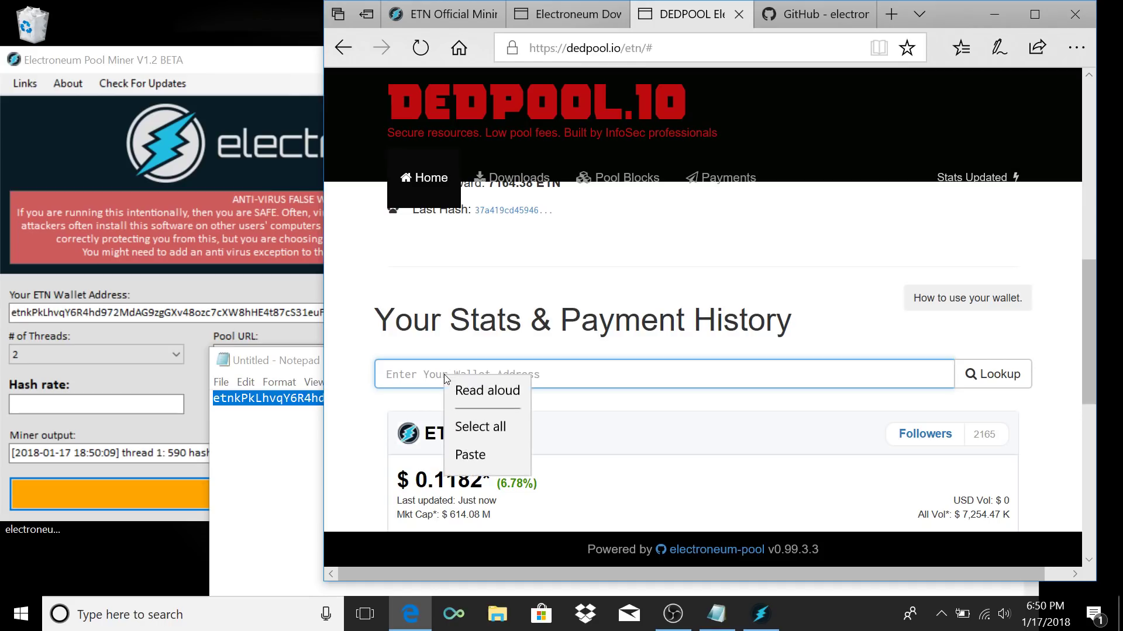
left_click(470, 456)
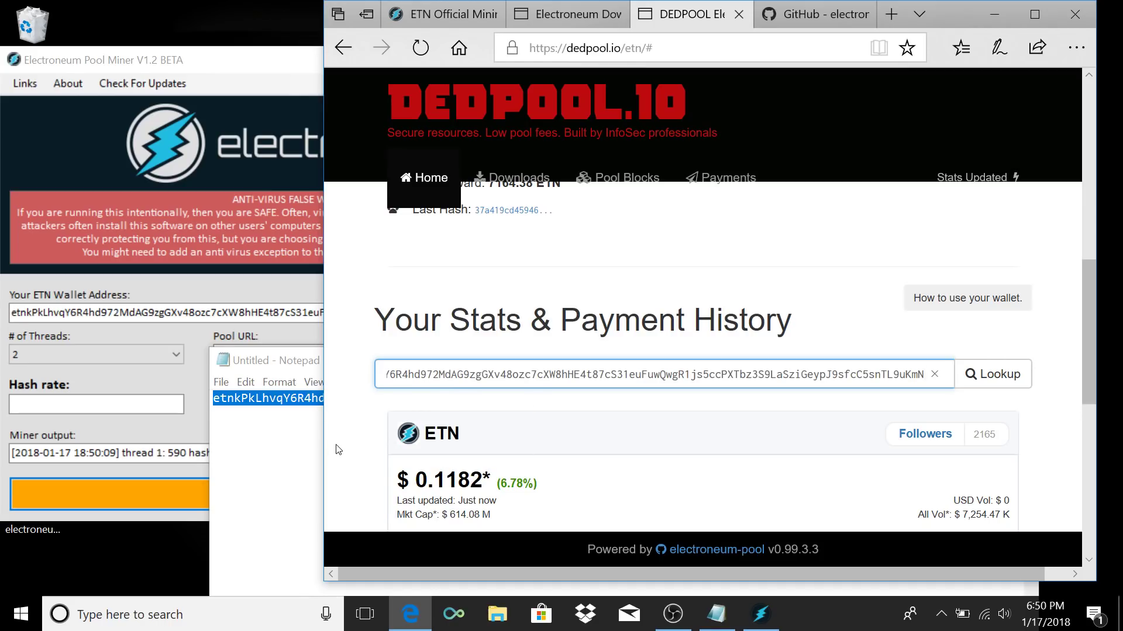
left_click(284, 457)
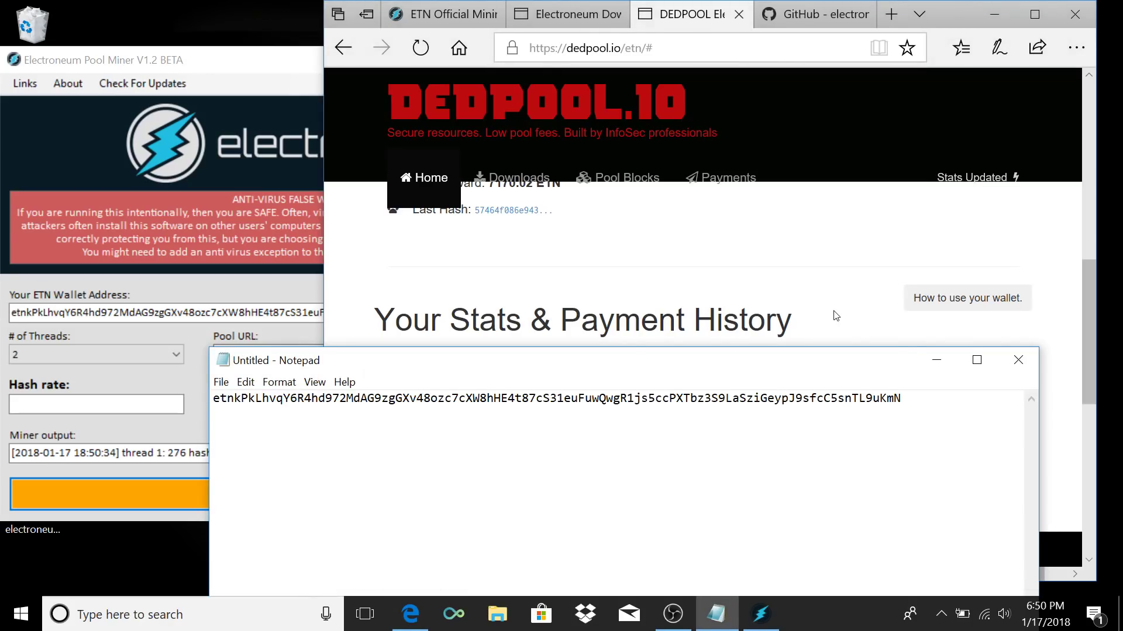
left_click(932, 357)
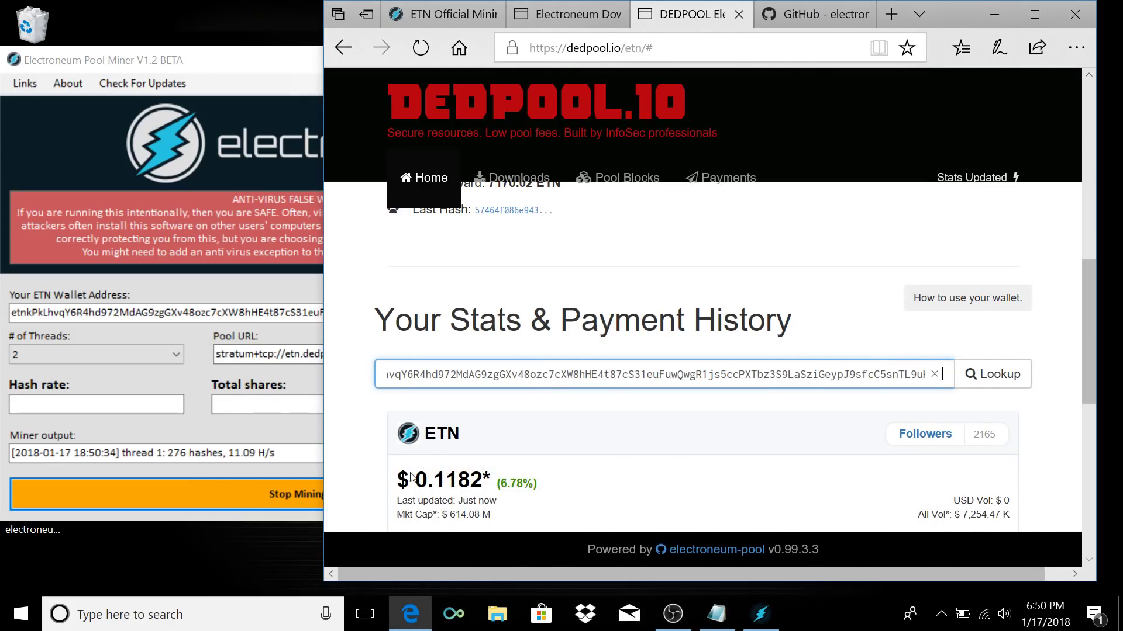
left_click(166, 410)
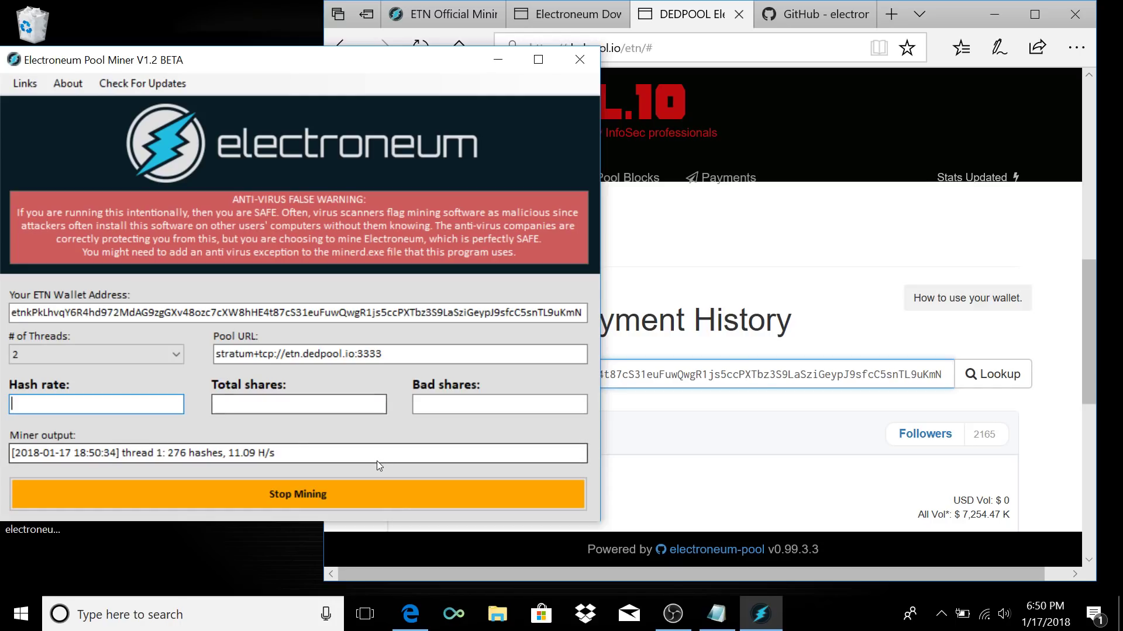
Look up the pasted wallet on dedpool.io: 16.67 H/sec, 10000 hashes submitted, 0.00 ETN pending
left_click(767, 454)
scroll(768, 453, "down", 5)
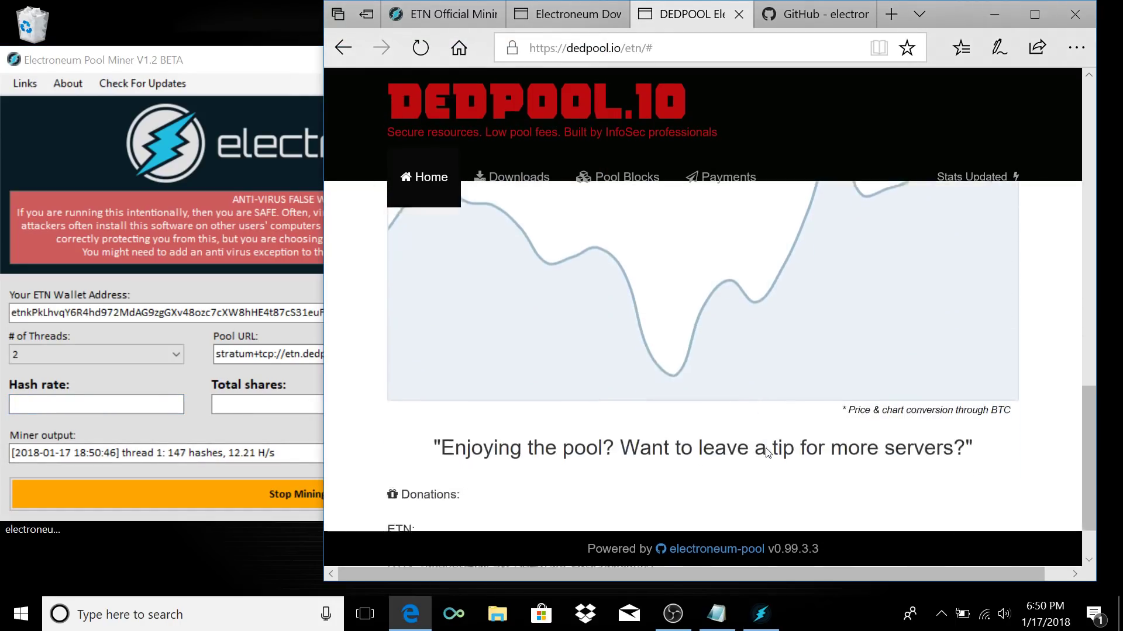
scroll(768, 453, "up", 10)
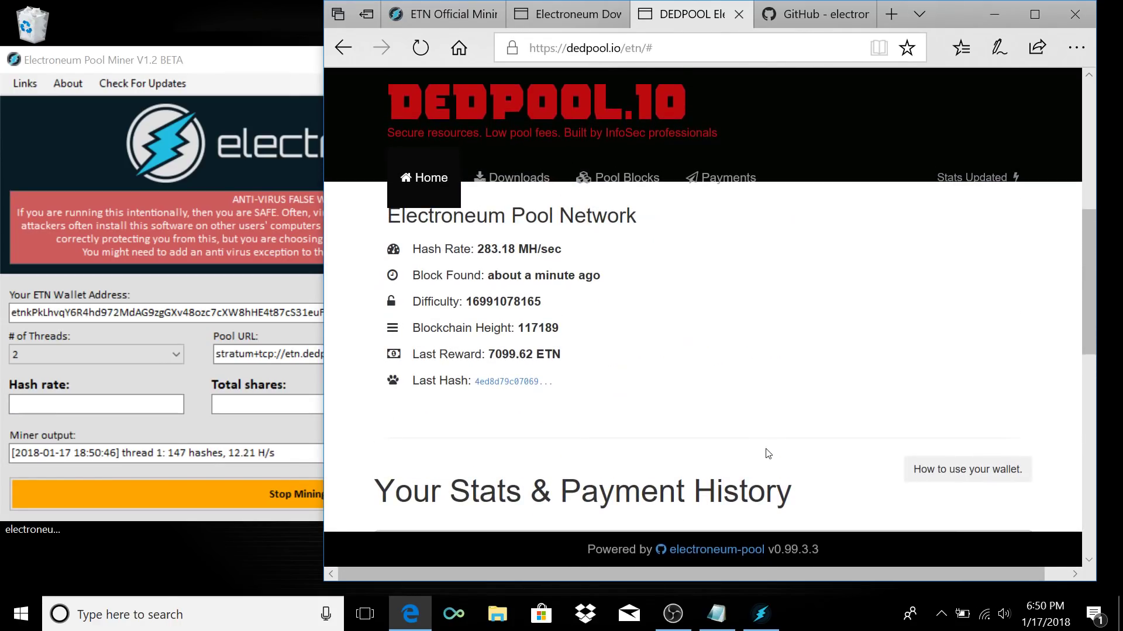
scroll(767, 448, "down", 4)
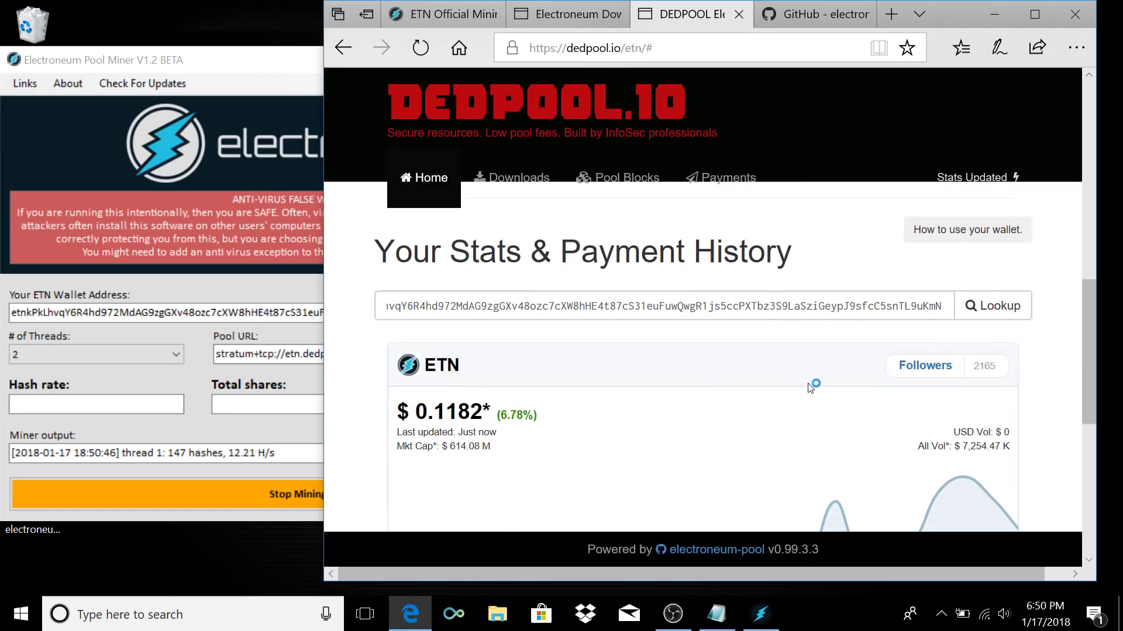
left_click(1000, 306)
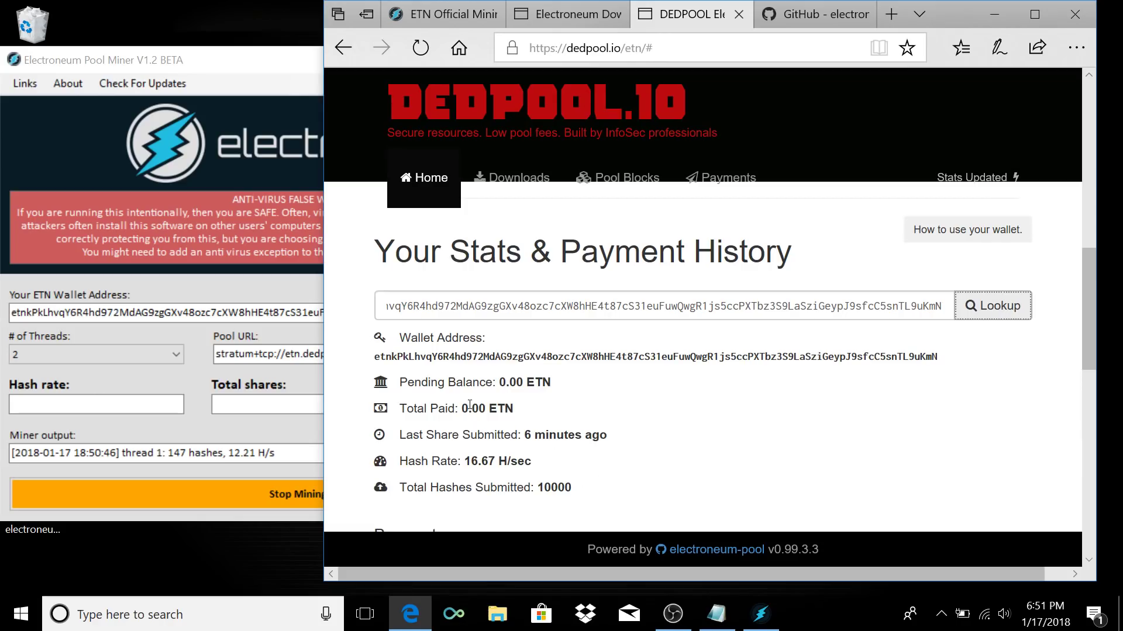
scroll(470, 410, "down", 2)
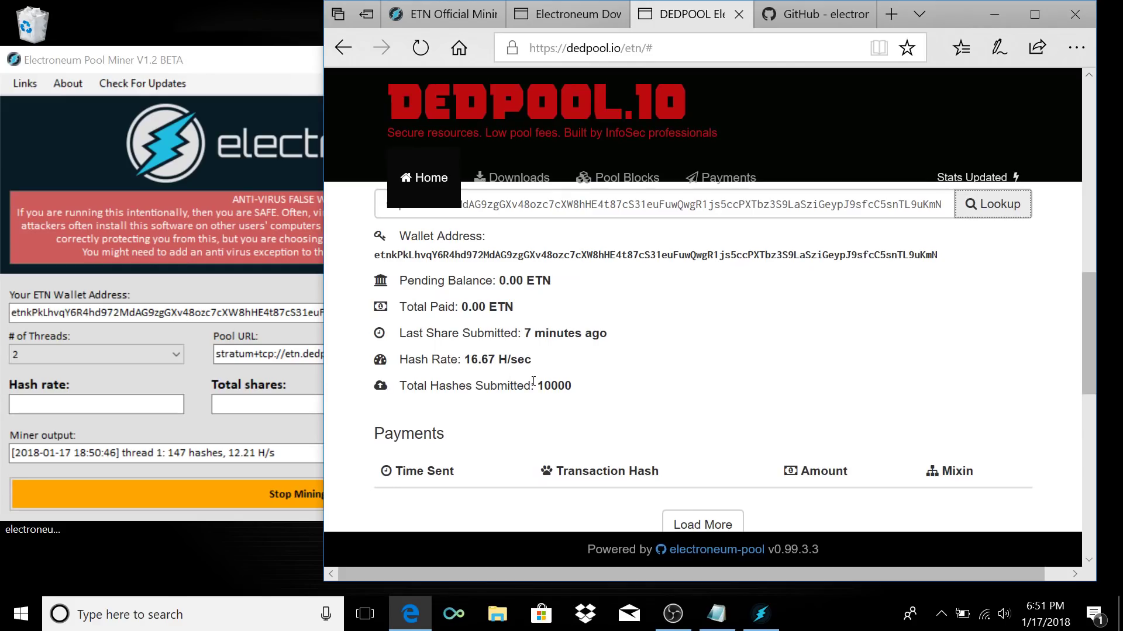
scroll(534, 382, "up", 1)
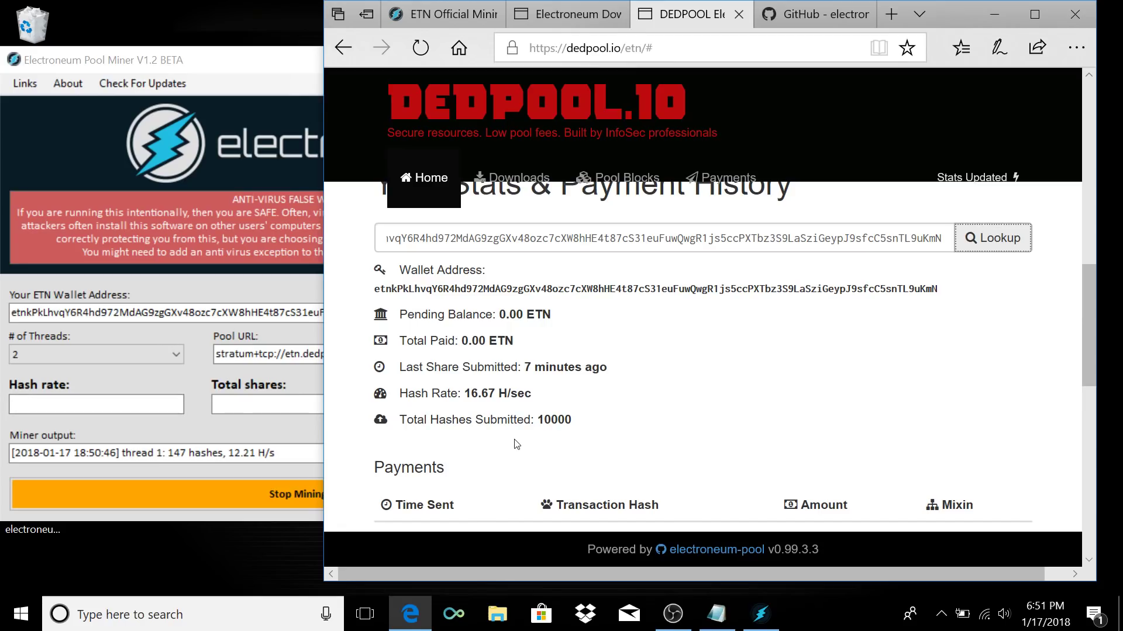
Check the miner's bad shares count and its latest output line
left_click(601, 421)
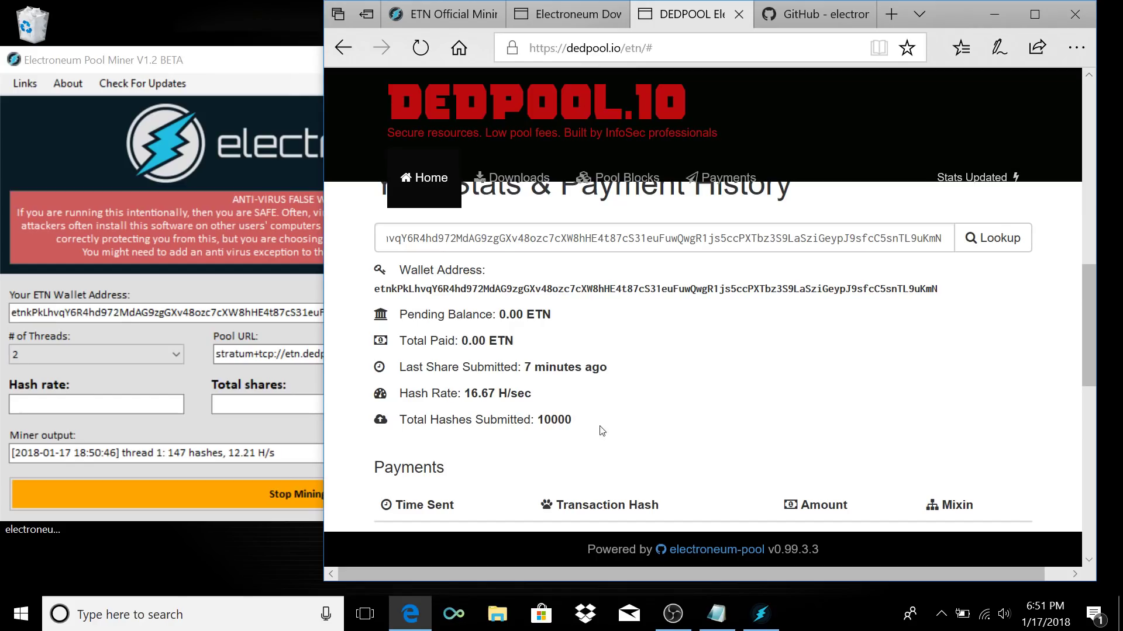
left_click(286, 419)
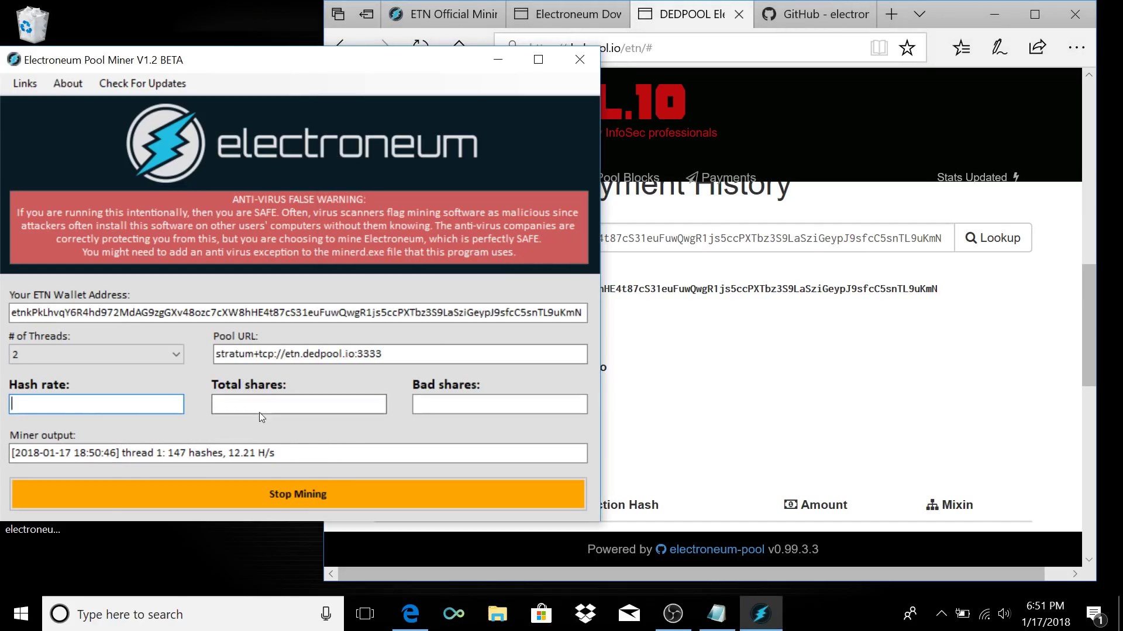
left_click(453, 405)
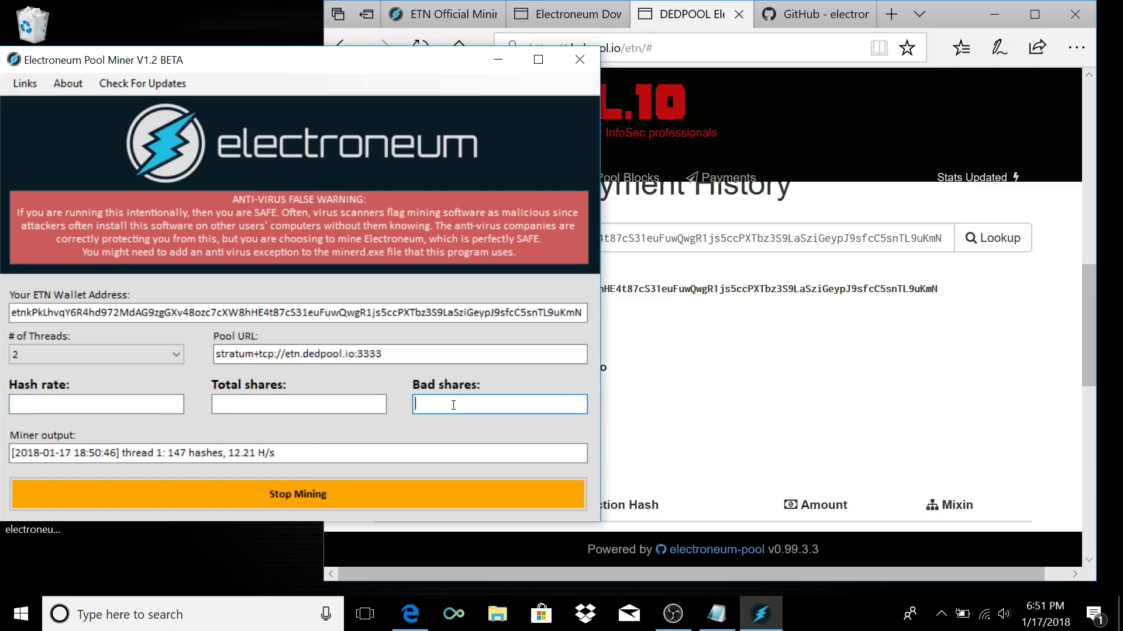
left_click(292, 454)
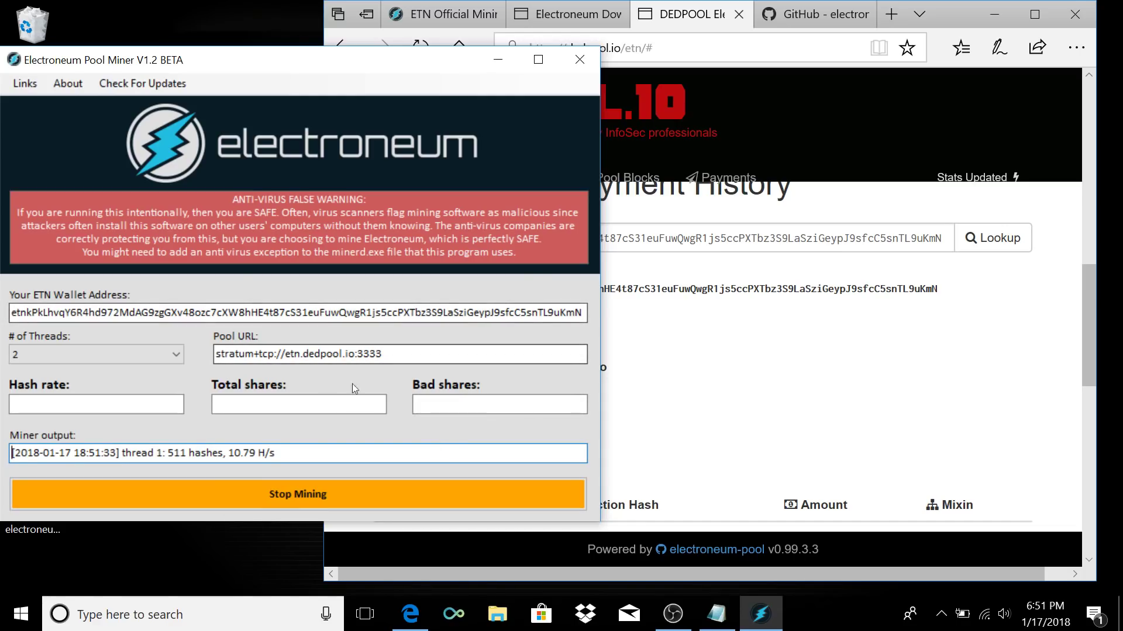
Refresh the dedpool.io wallet lookup twice, checking the miner's total shares in between, ending on the miner
left_click(782, 417)
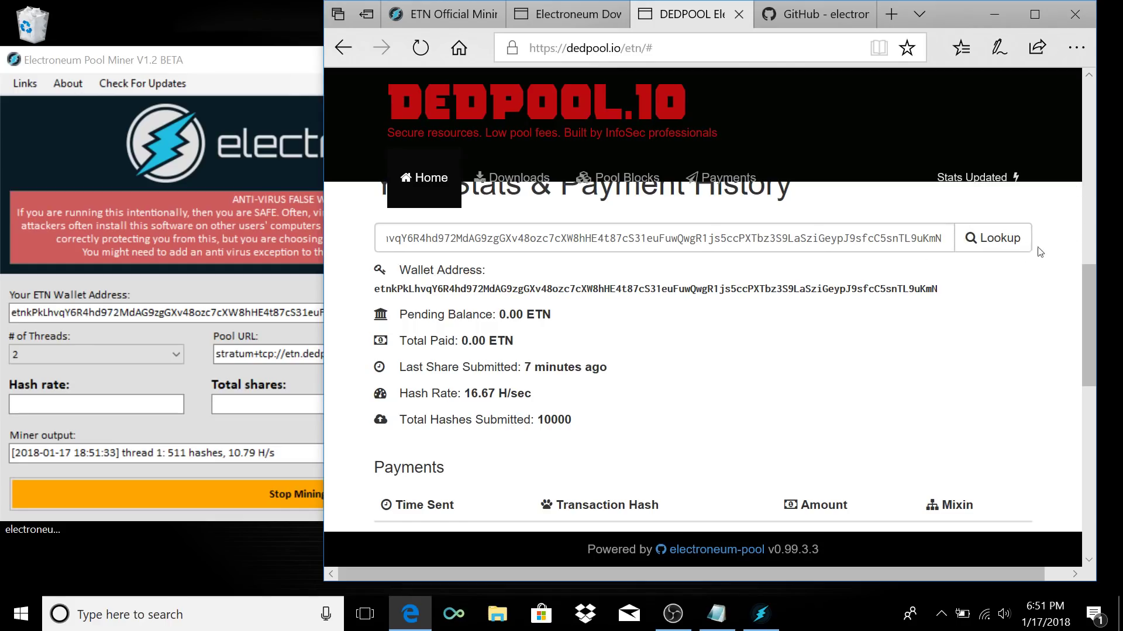
left_click(995, 246)
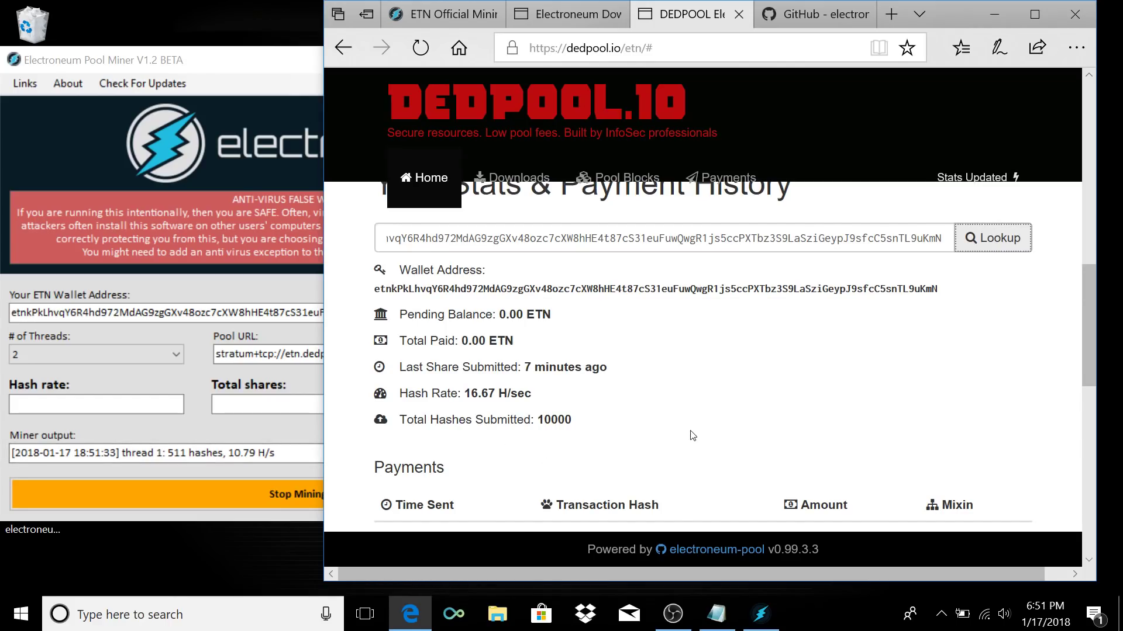
left_click(259, 413)
left_click(266, 402)
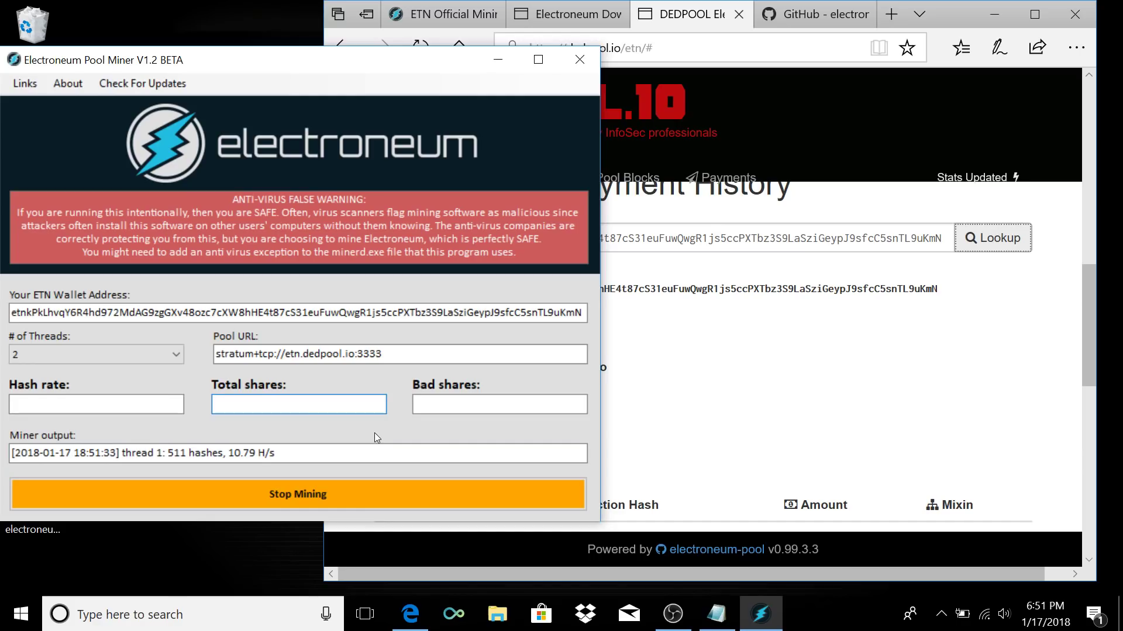
left_click(869, 375)
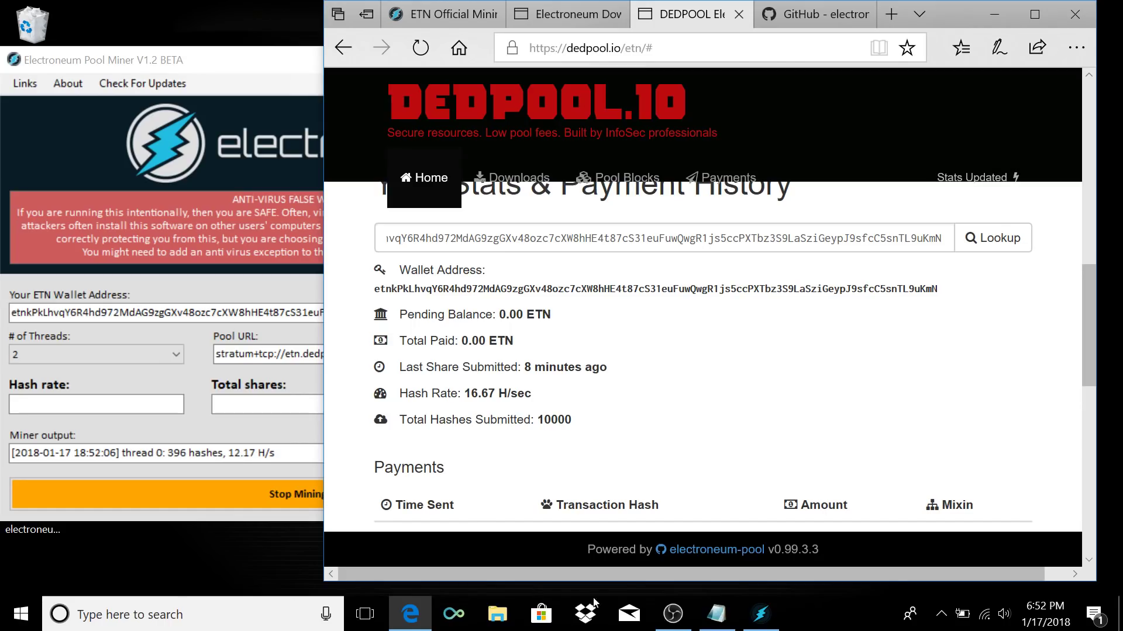
left_click(173, 445)
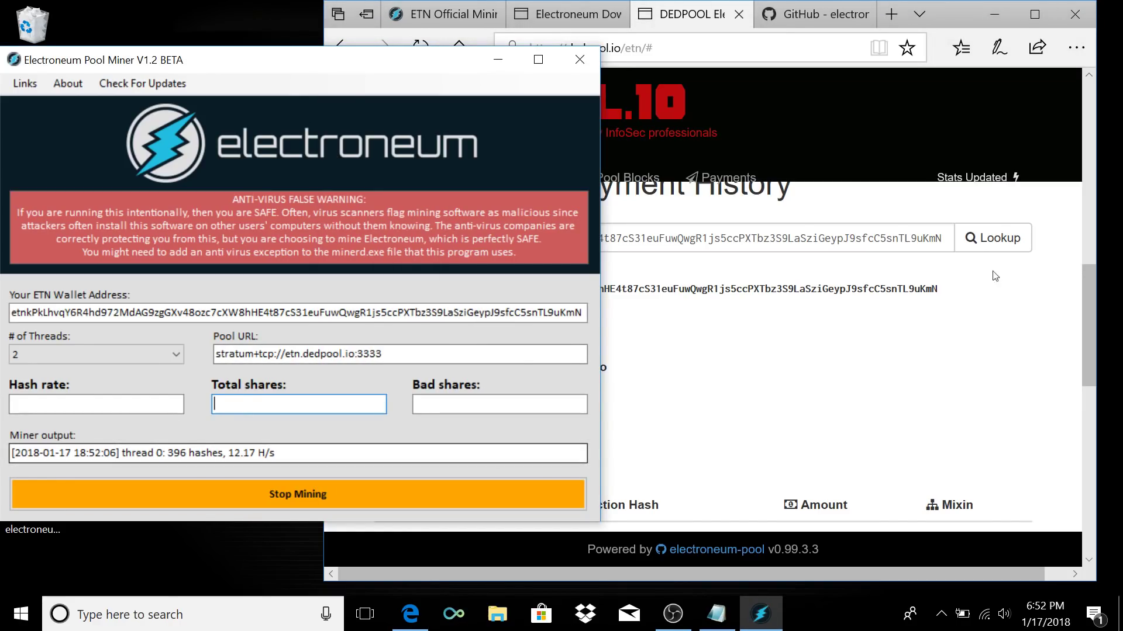
left_click(998, 240)
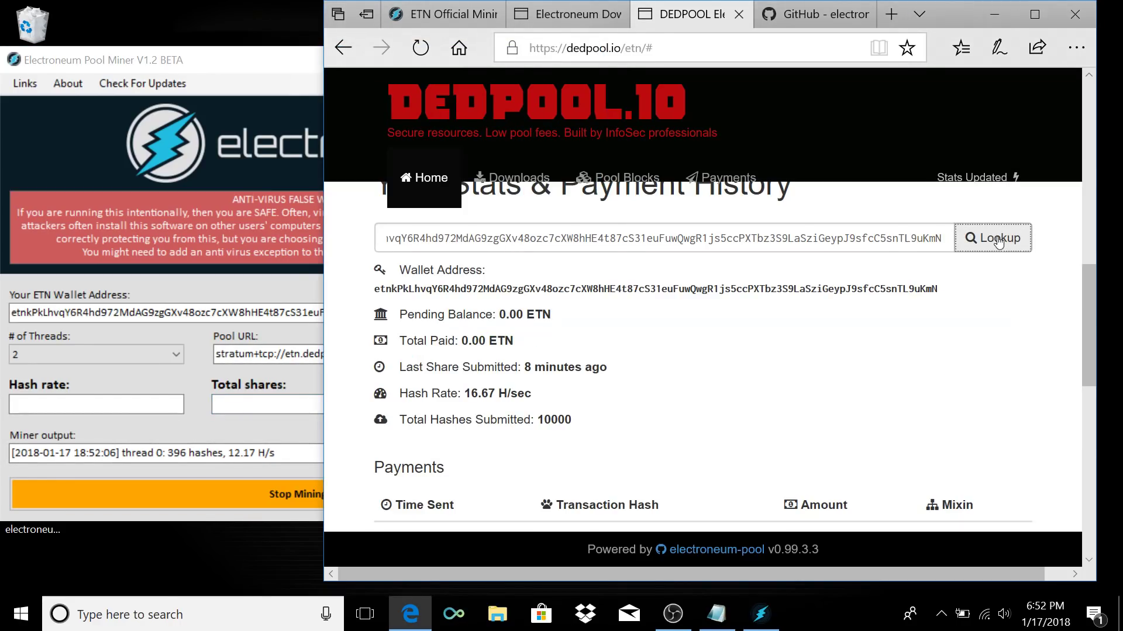
left_click(120, 416)
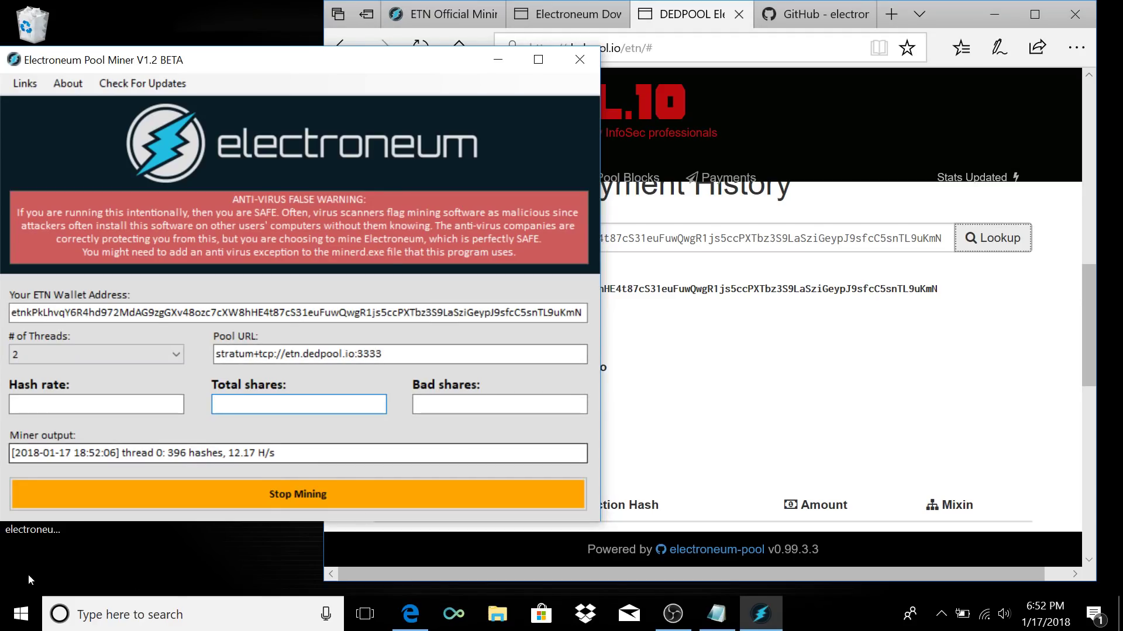
Stop and restart mining, then rerun the dedpool.io wallet lookup, still at 16.67 H/sec
left_click(325, 497)
left_click(324, 497)
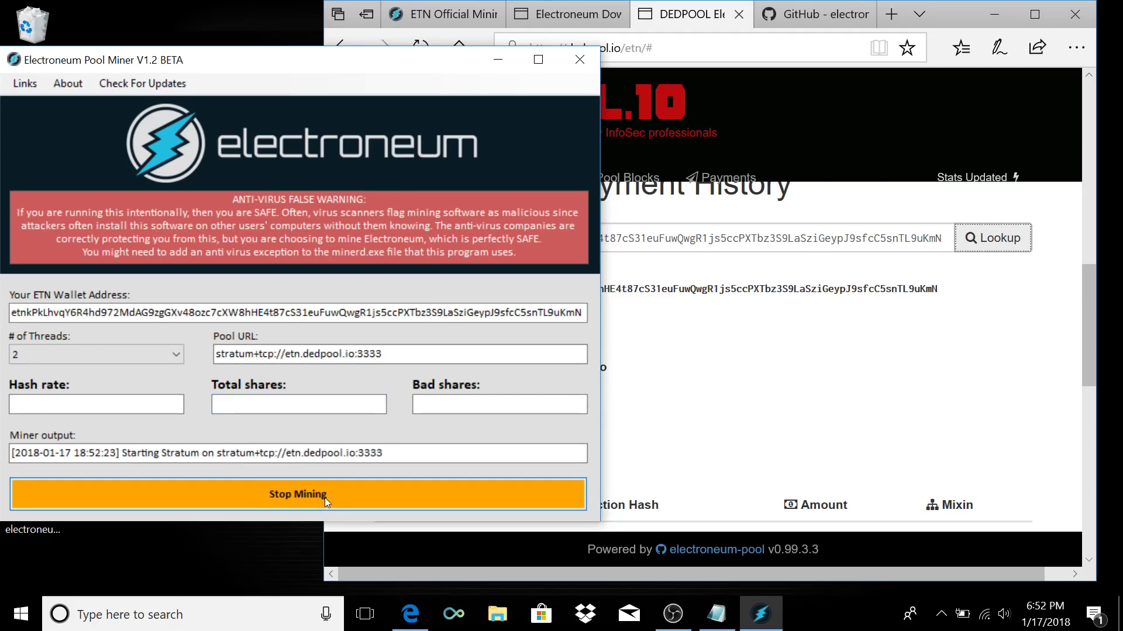
left_click(693, 452)
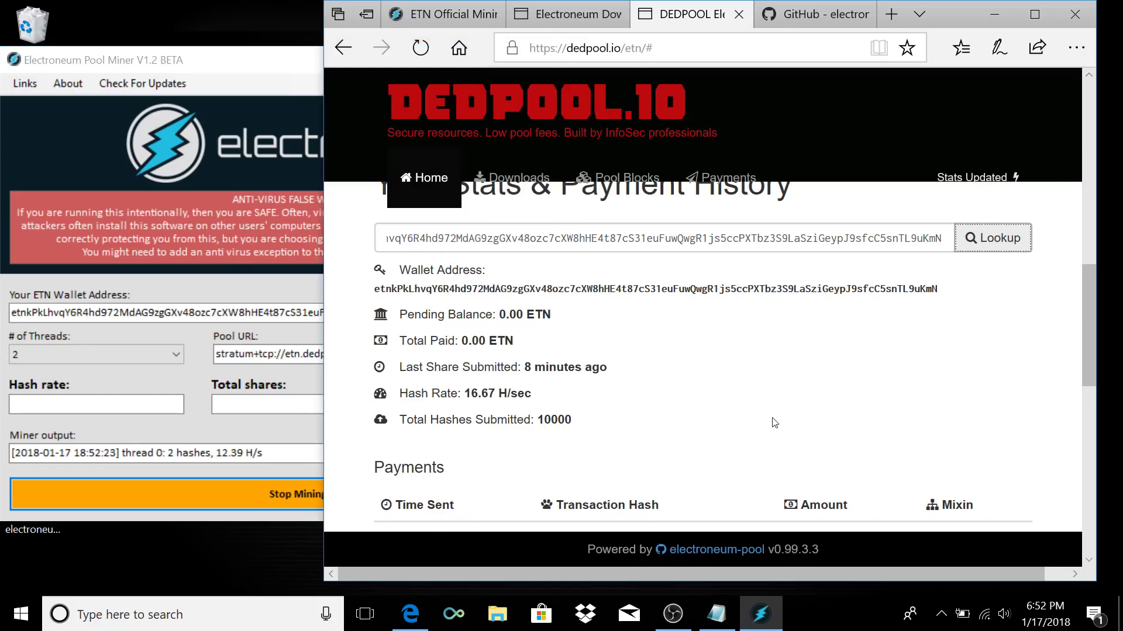
left_click(975, 232)
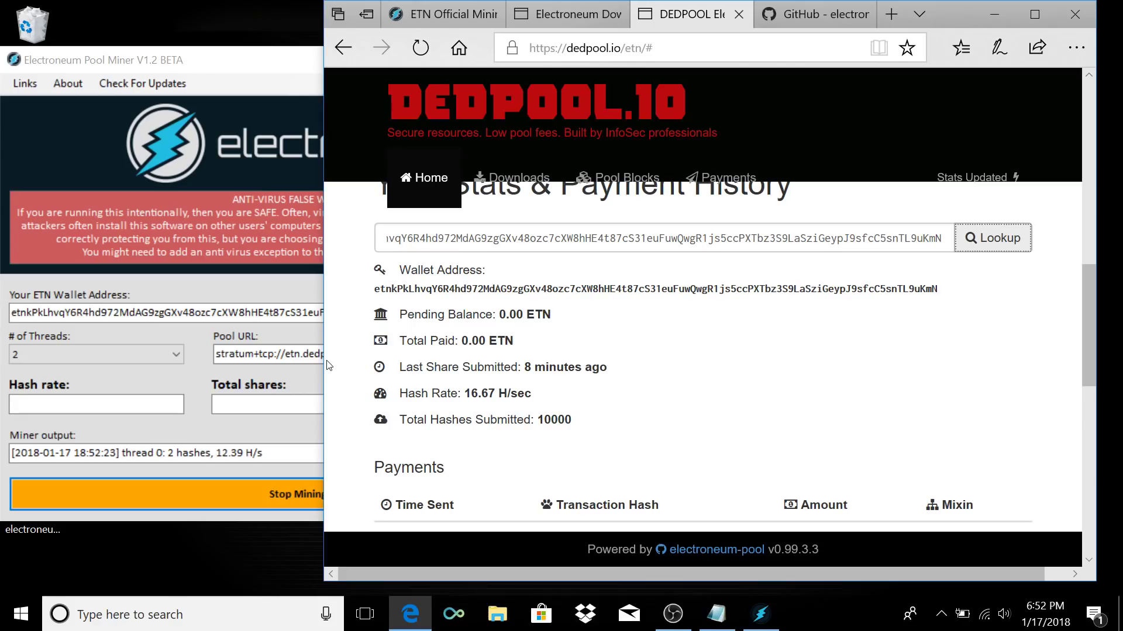
Leave the # of Threads dropdown at 2 until the first share is accepted at 25.51 H/s
left_click(54, 354)
scroll(57, 351, "down", 5)
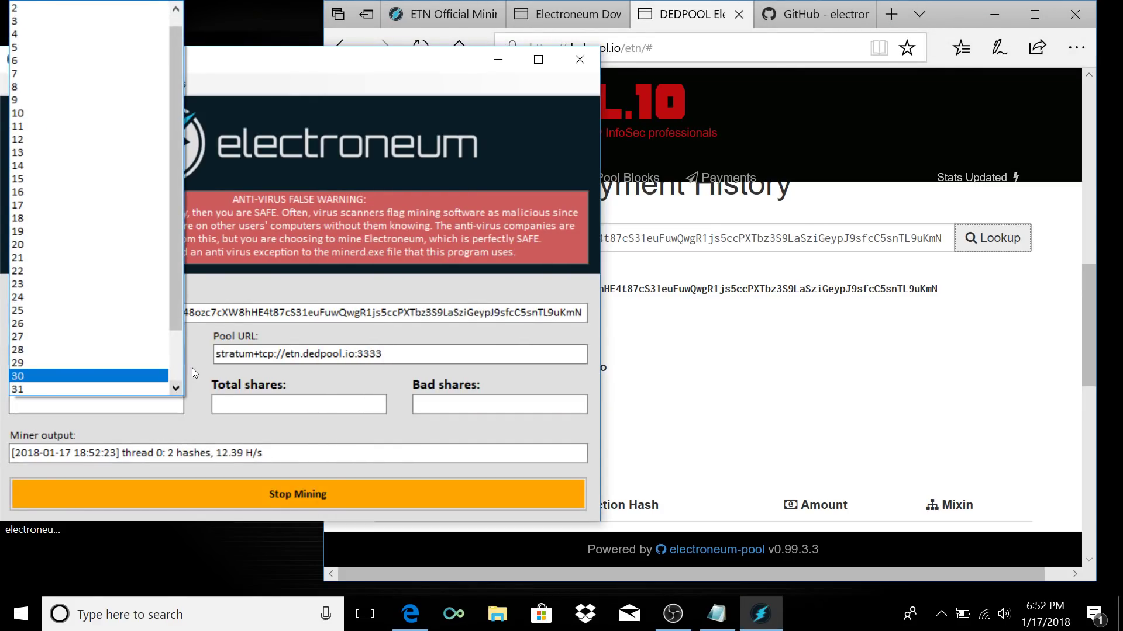
left_click(198, 367)
left_click(145, 355)
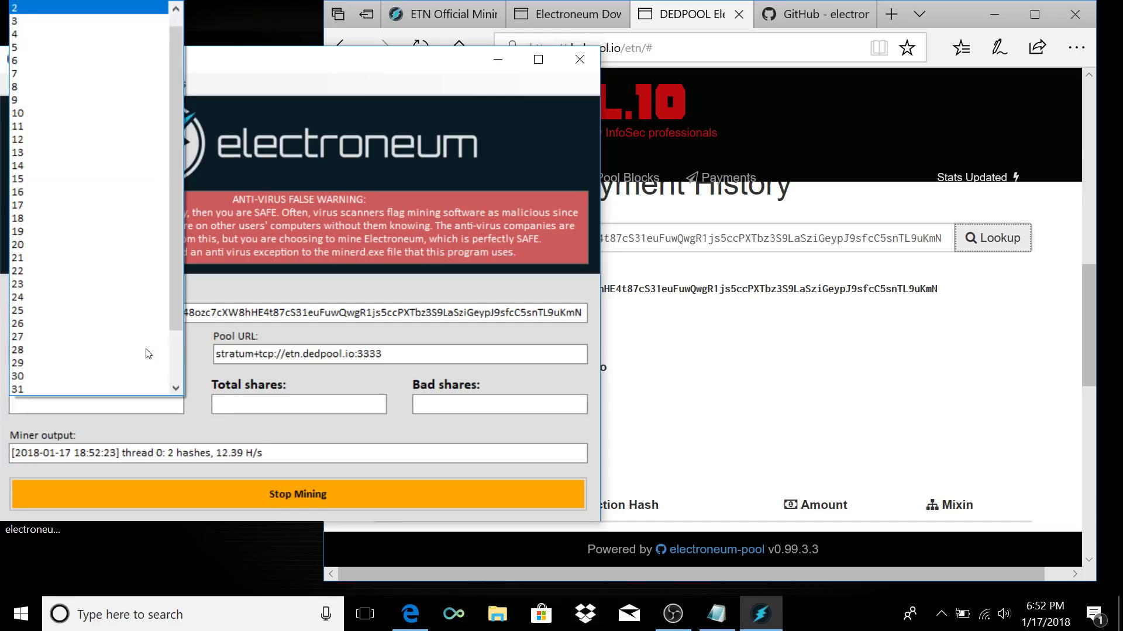
left_click(108, 13)
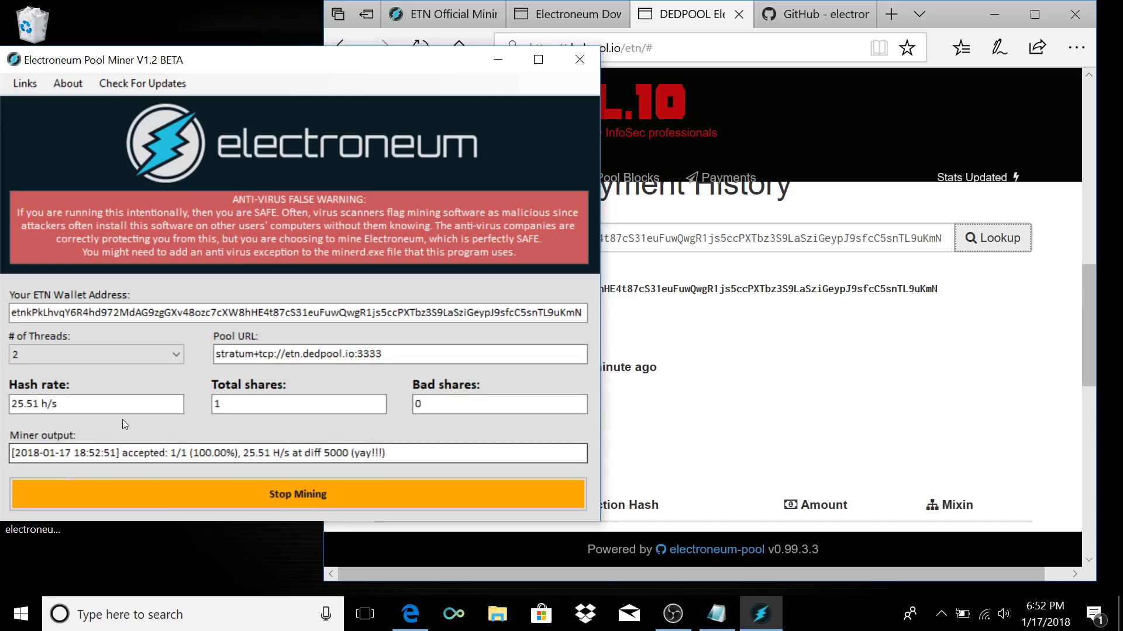
Rerun the dedpool.io wallet lookup, now showing 25.00 H/sec and 15000 hashes submitted
left_click(738, 452)
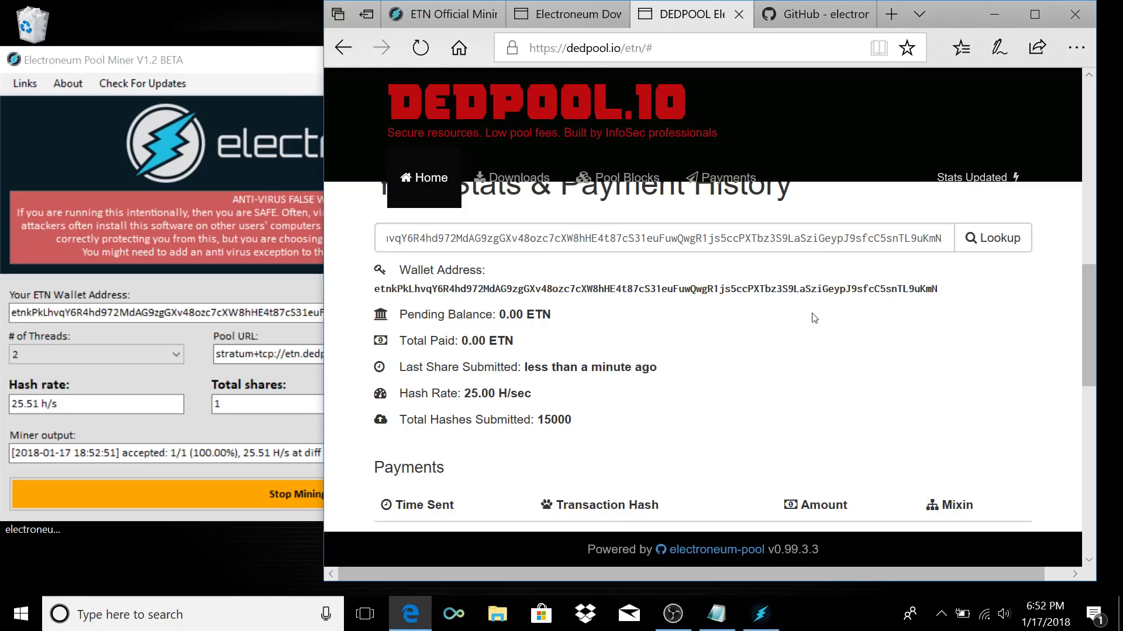
left_click(996, 238)
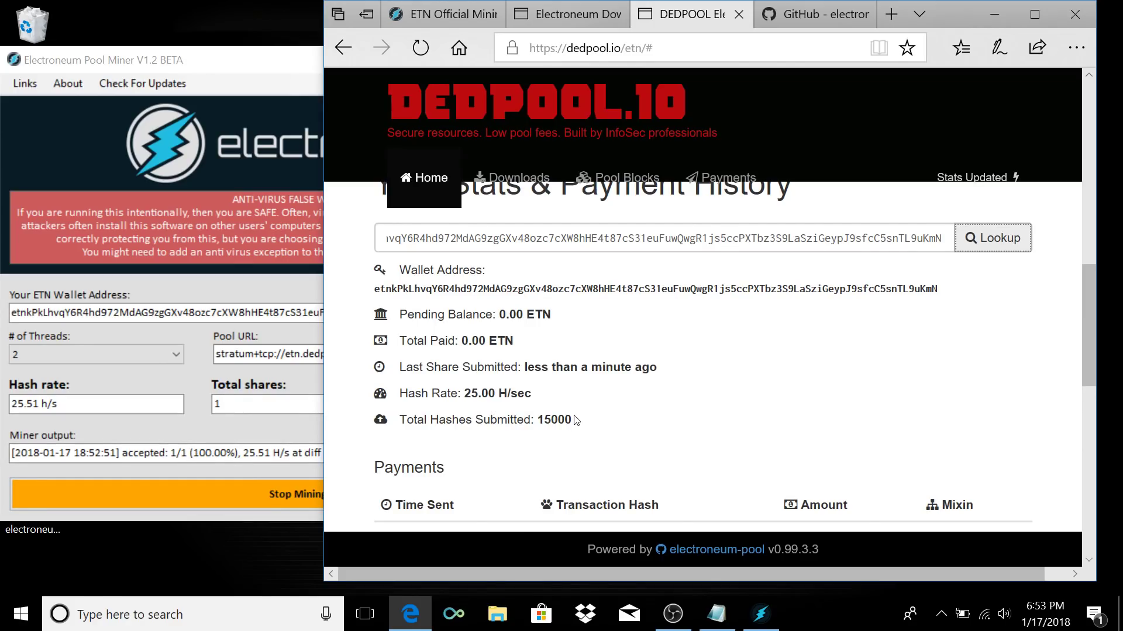
scroll(591, 413, "down", 2)
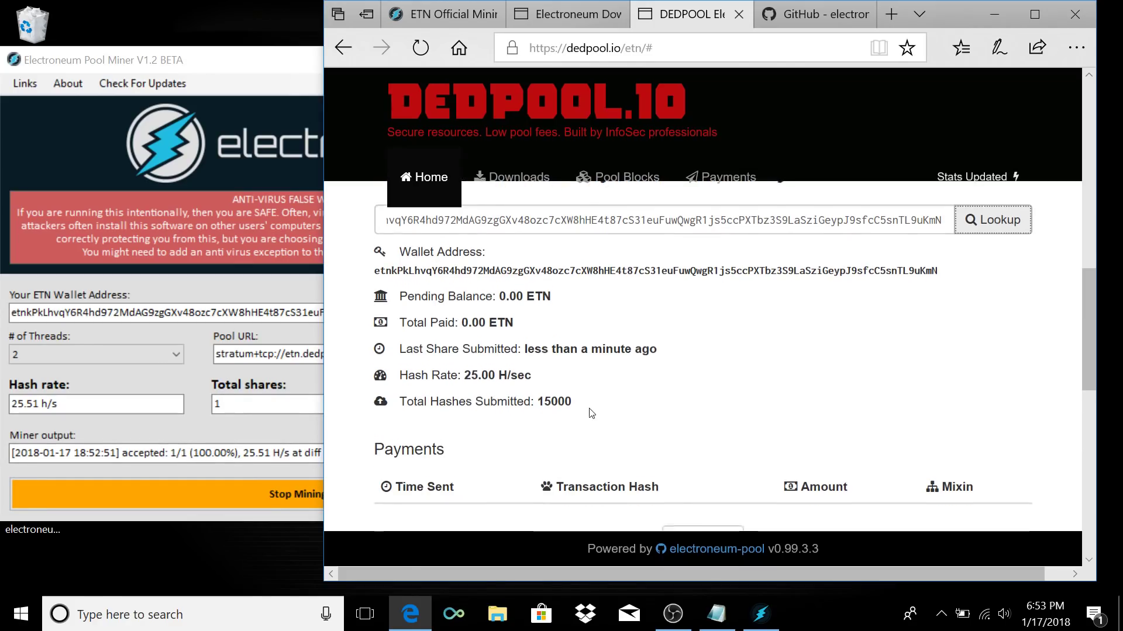
scroll(590, 413, "up", 1)
scroll(702, 357, "up", 1)
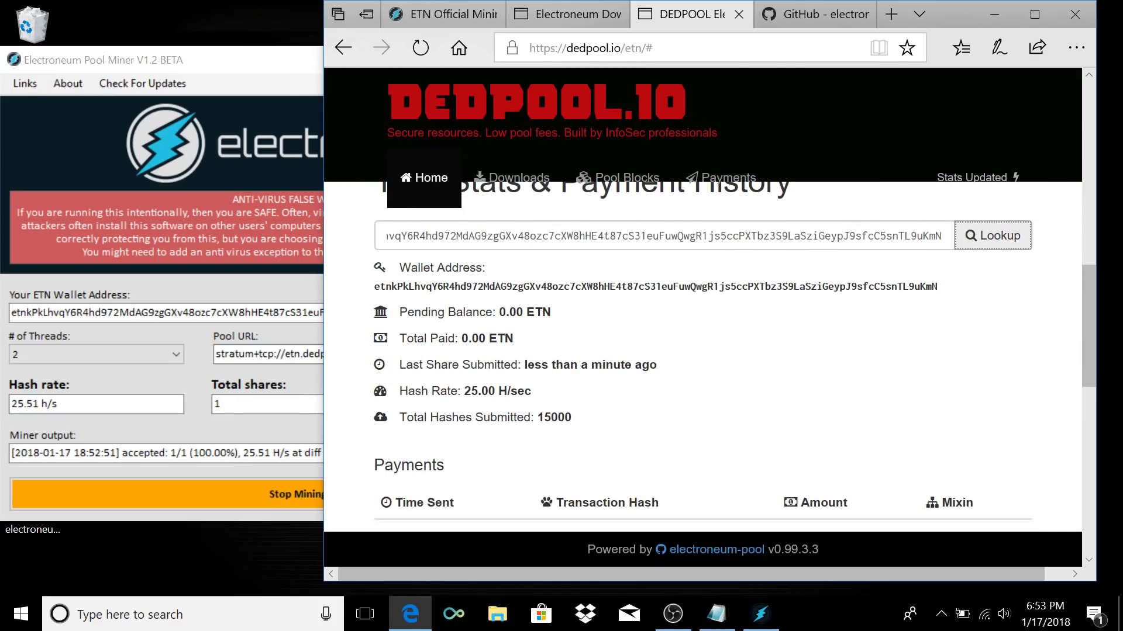
Glance at the miner, review the stats page again, then bring OBS Studio forward
key("alt+Tab")
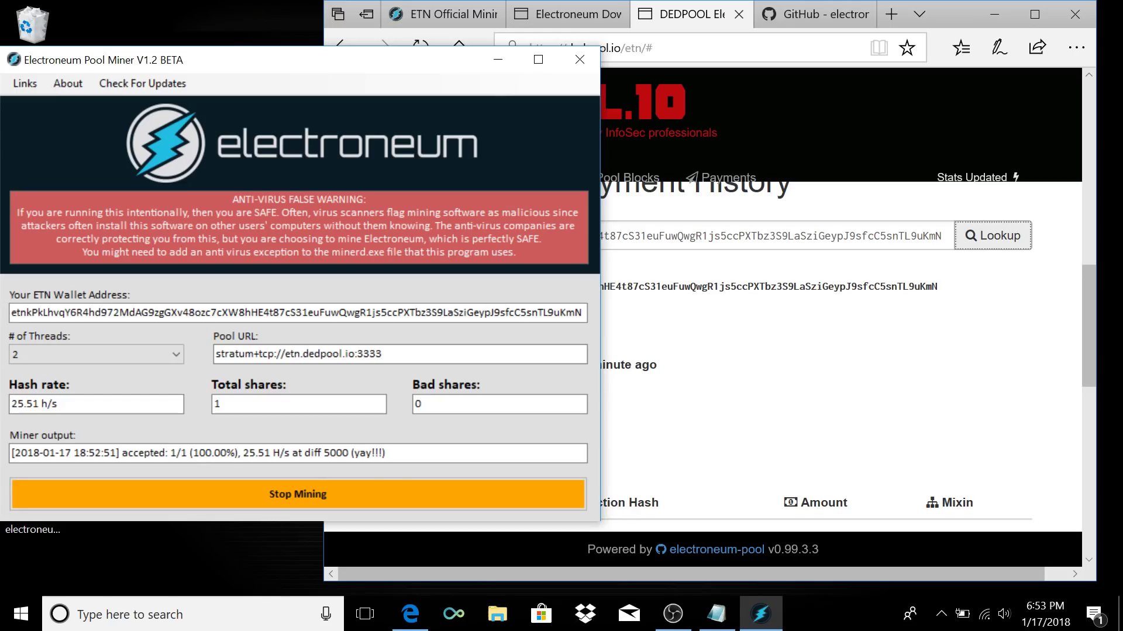
key("alt+Tab")
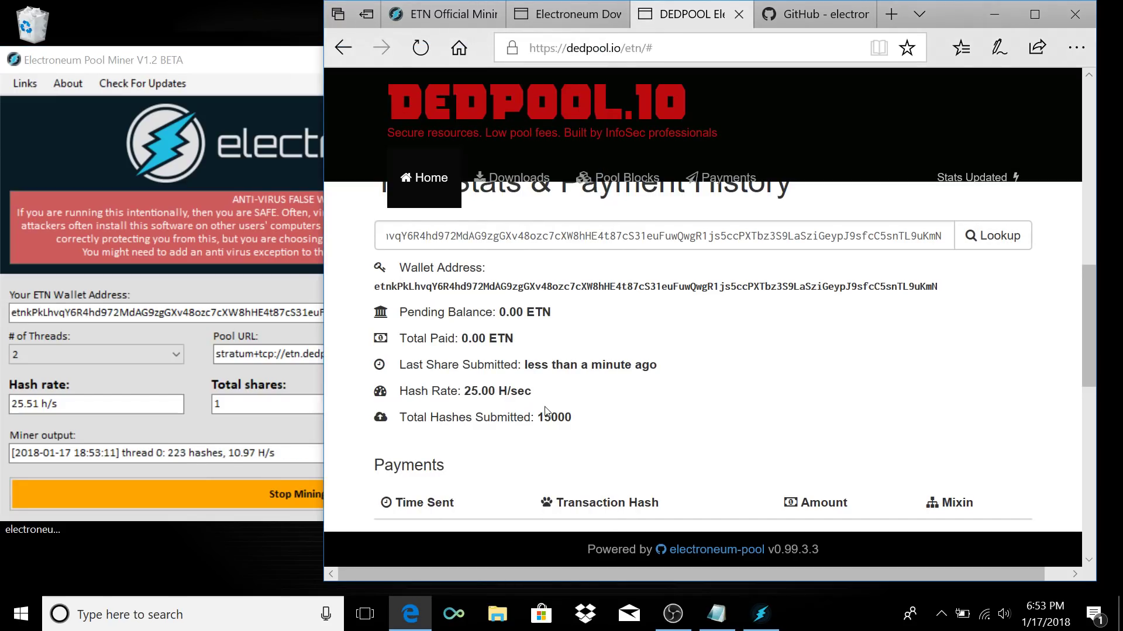
scroll(545, 411, "down", 2)
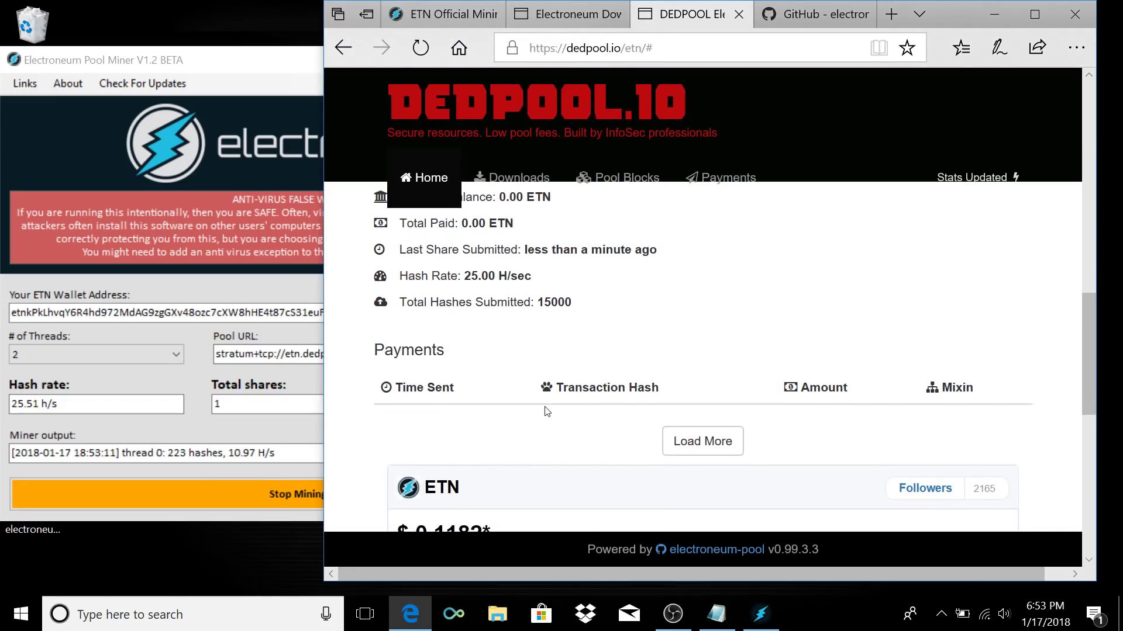
left_click(674, 611)
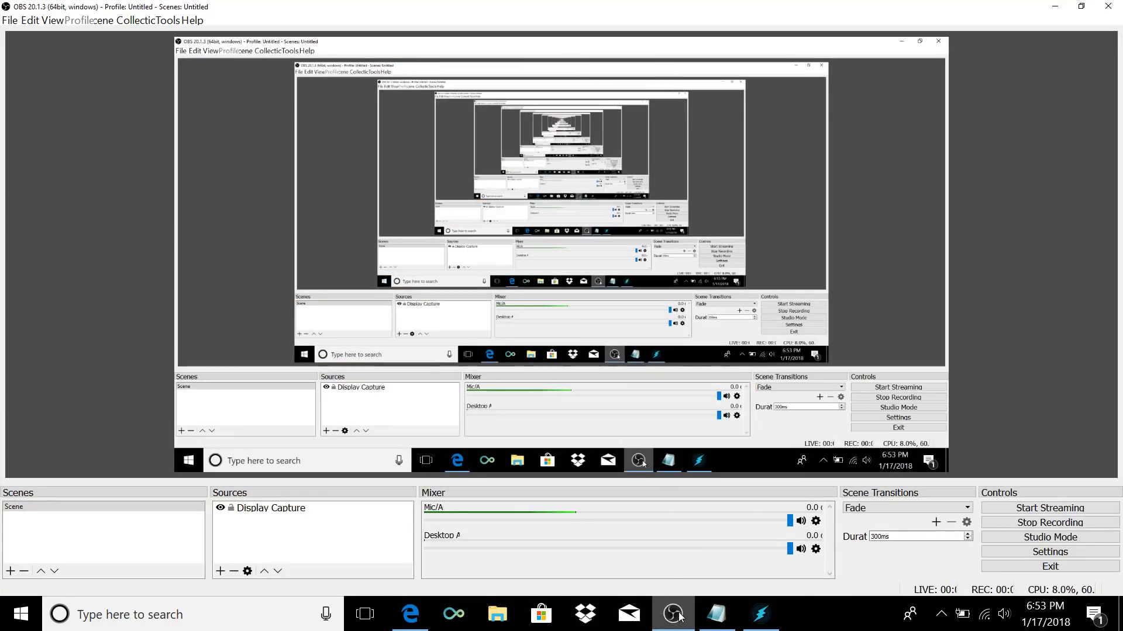